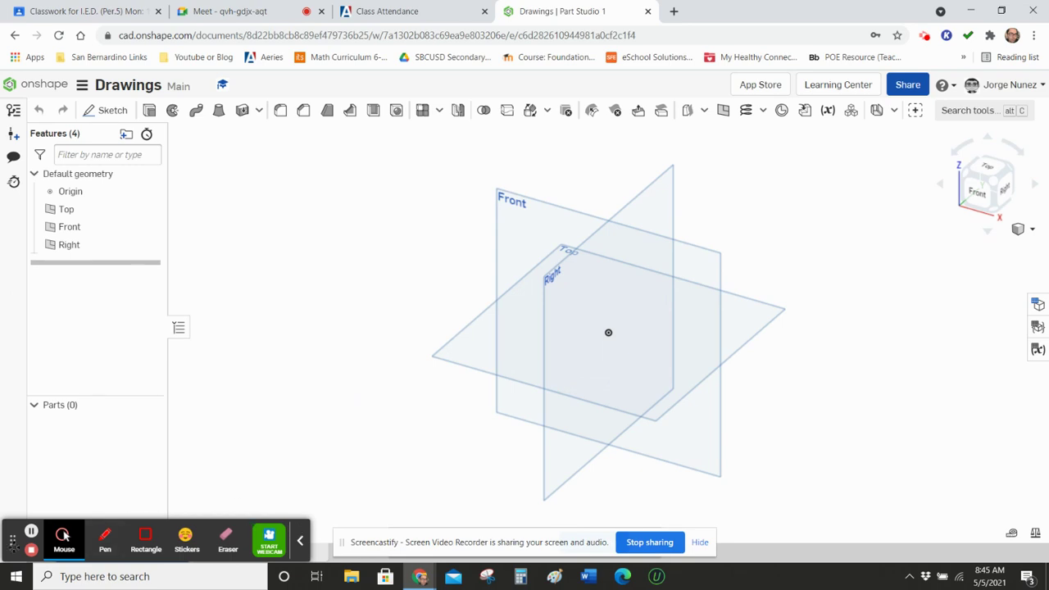
left_click_drag(12, 541, 9, 455)
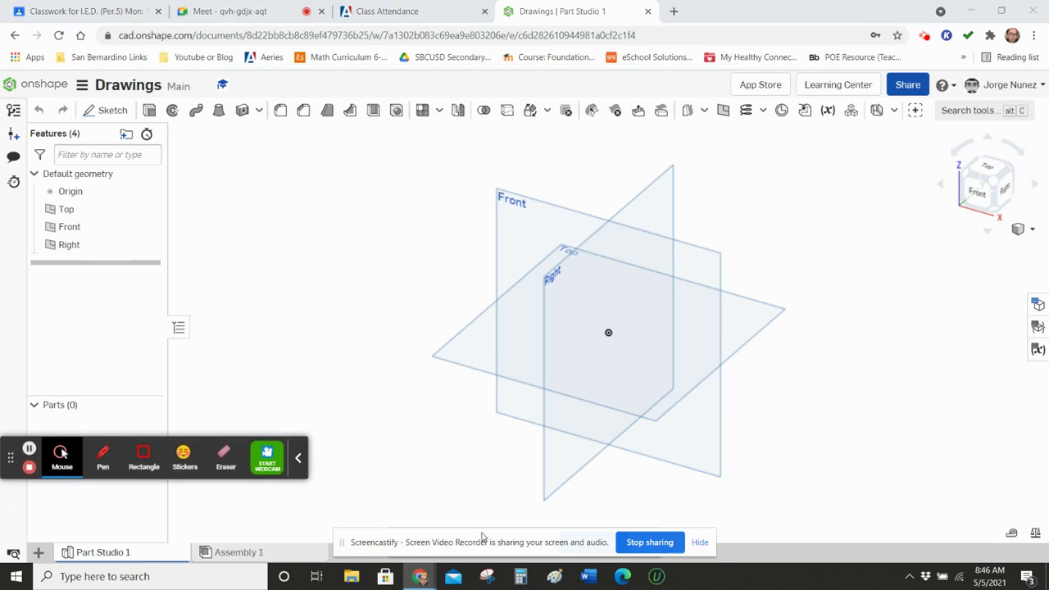
left_click_drag(484, 539, 442, 78)
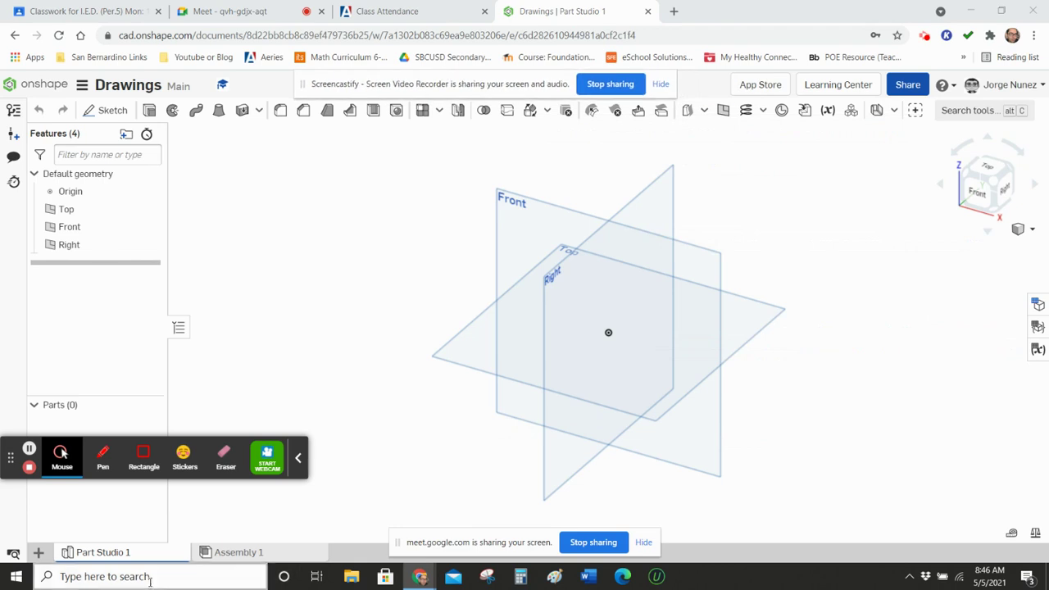
mouse_move(87, 557)
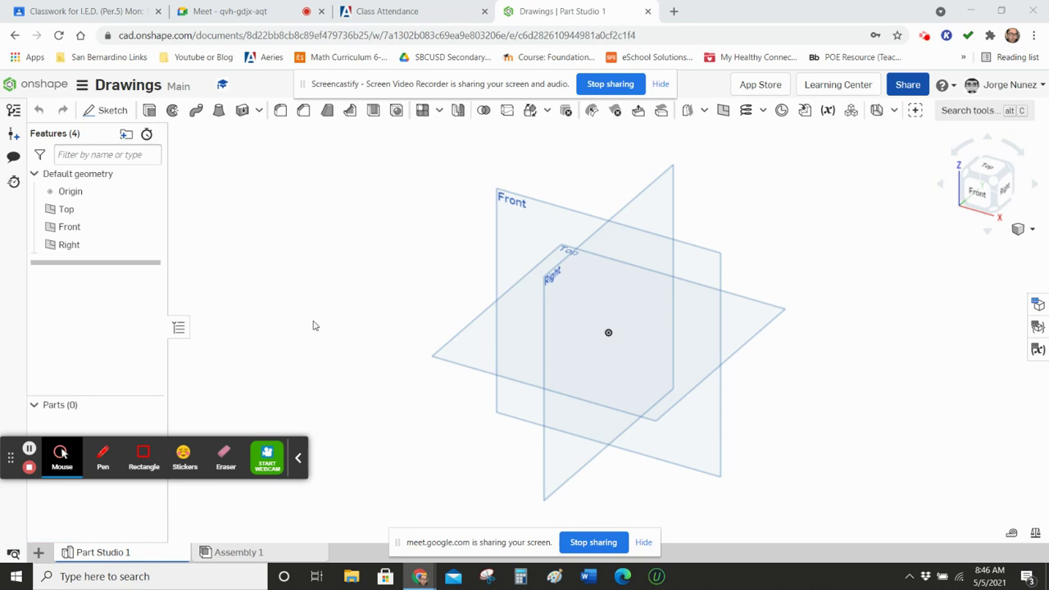
left_click(38, 552)
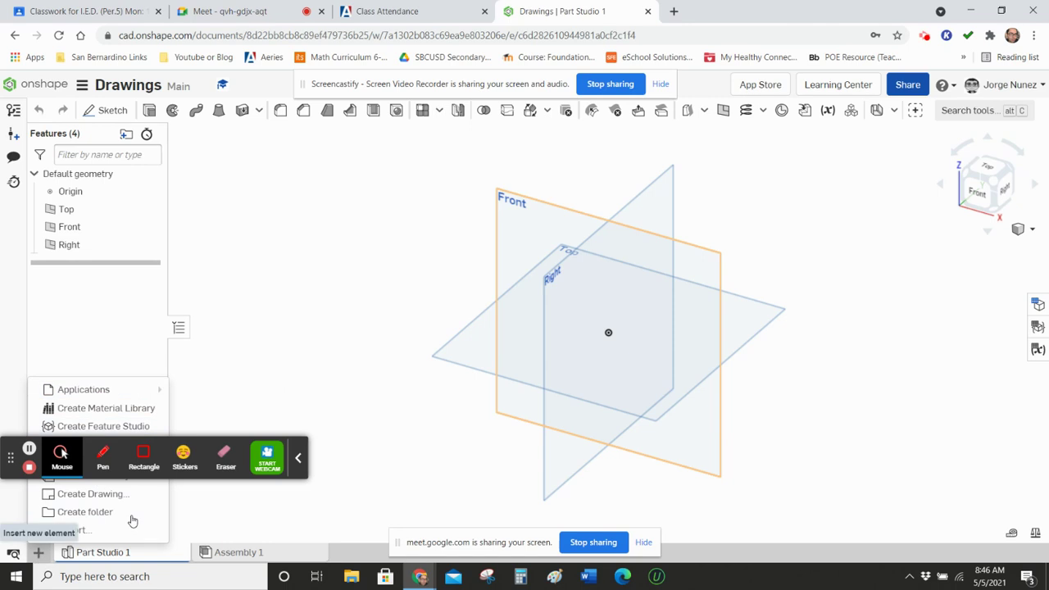
left_click(80, 531)
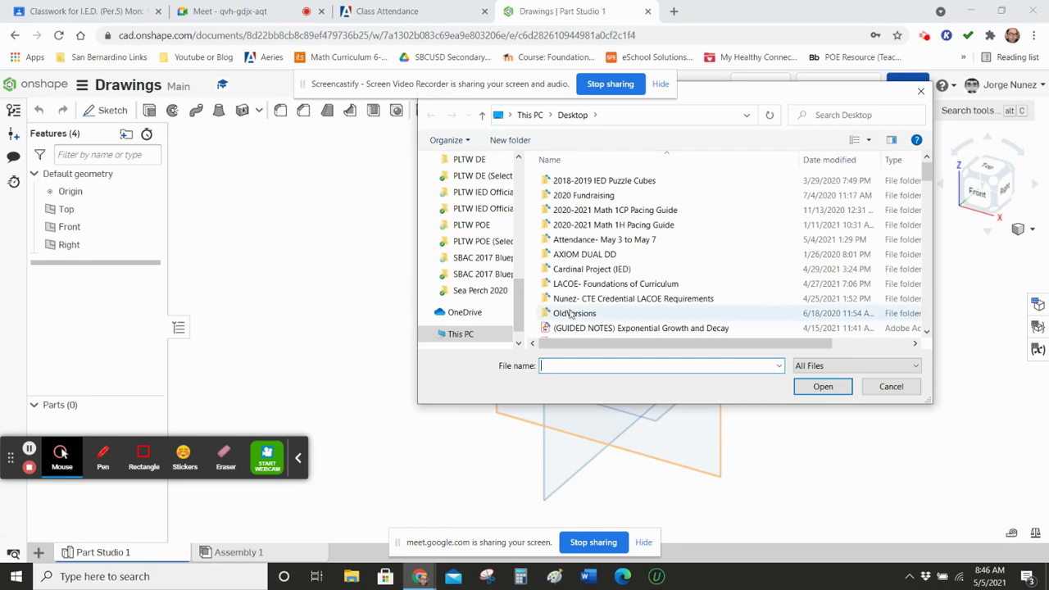
scroll(652, 297, "down", 5)
scroll(651, 296, "up", 5)
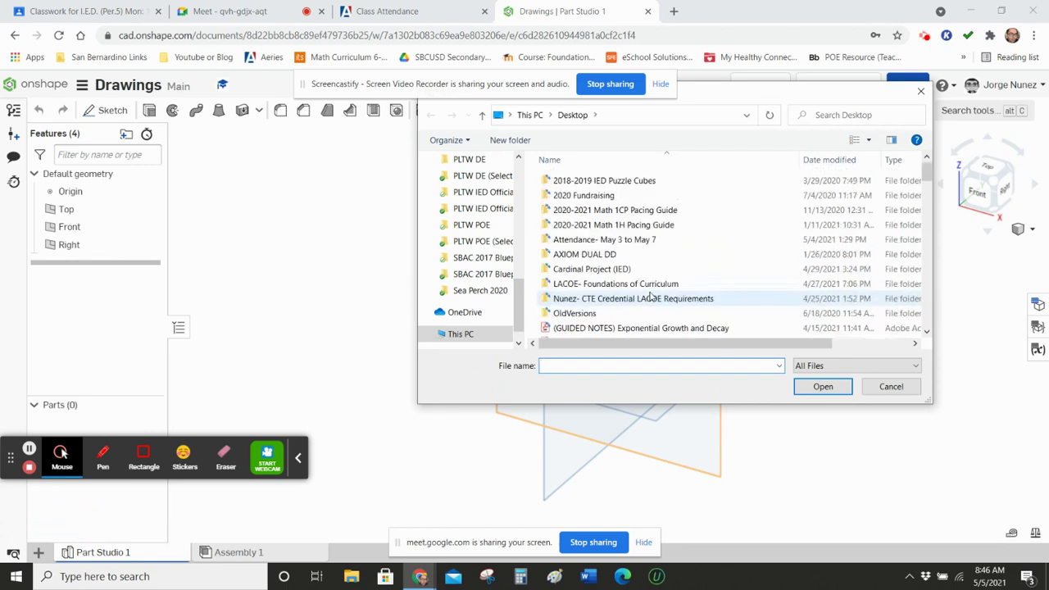
scroll(652, 297, "down", 5)
scroll(651, 296, "up", 5)
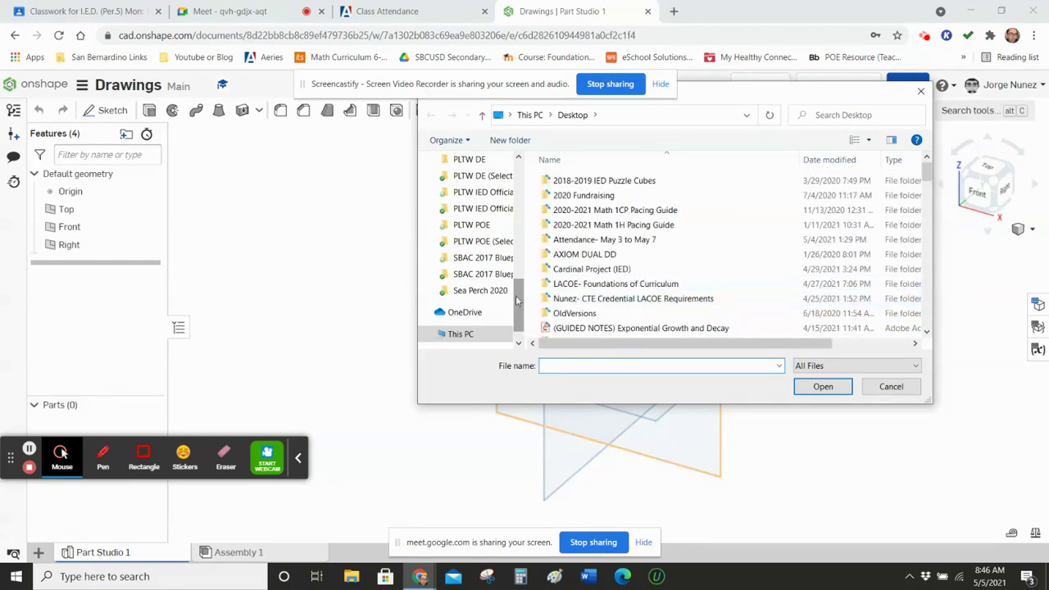
left_click_drag(518, 302, 518, 275)
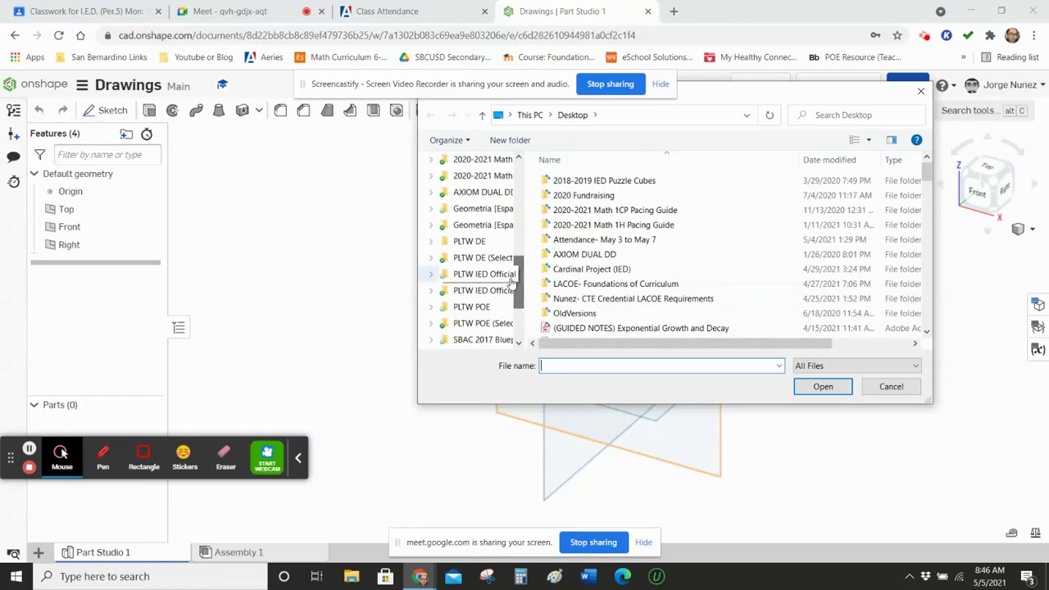
left_click(892, 387)
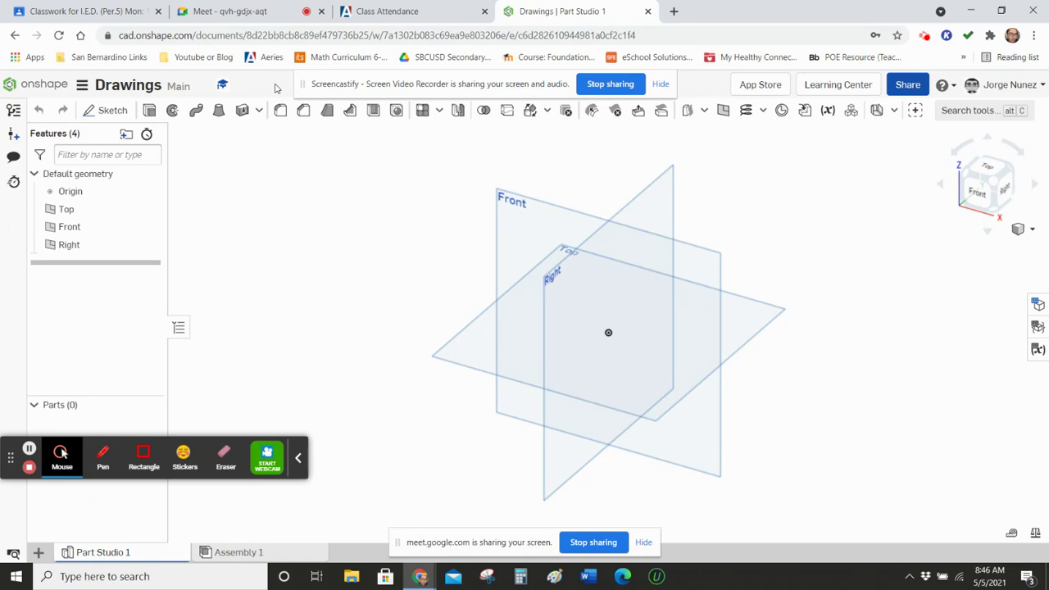
Return to the document list and open the Patterns document.
left_click(15, 84)
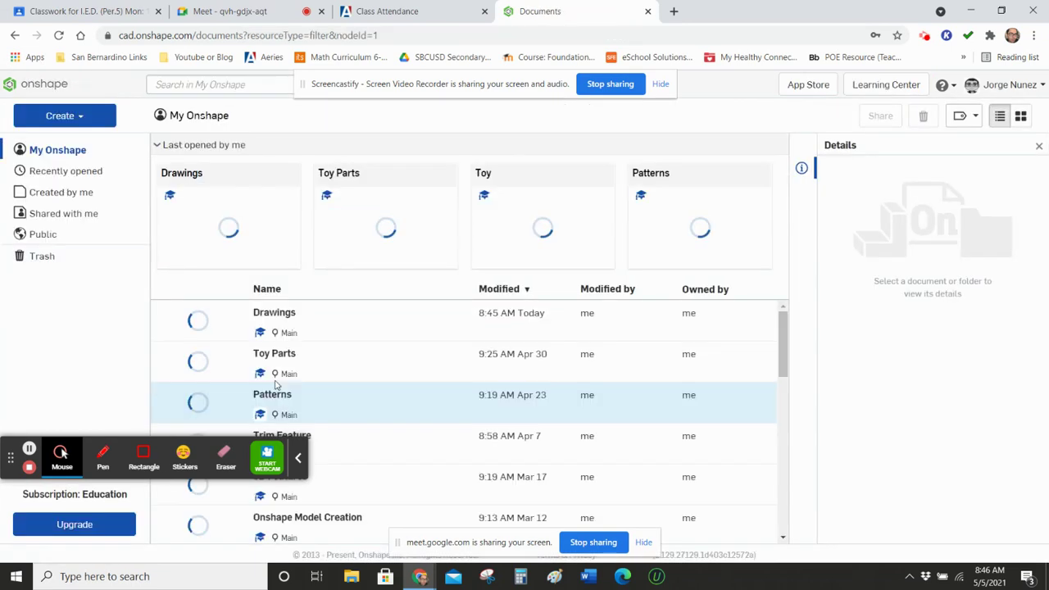
scroll(363, 401, "down", 1)
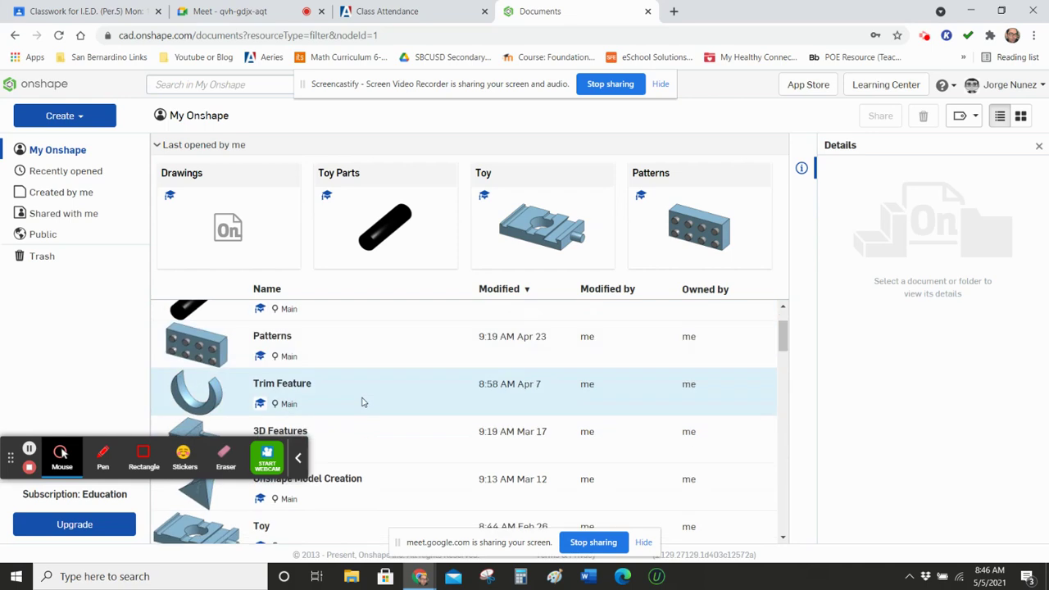
left_click(275, 338)
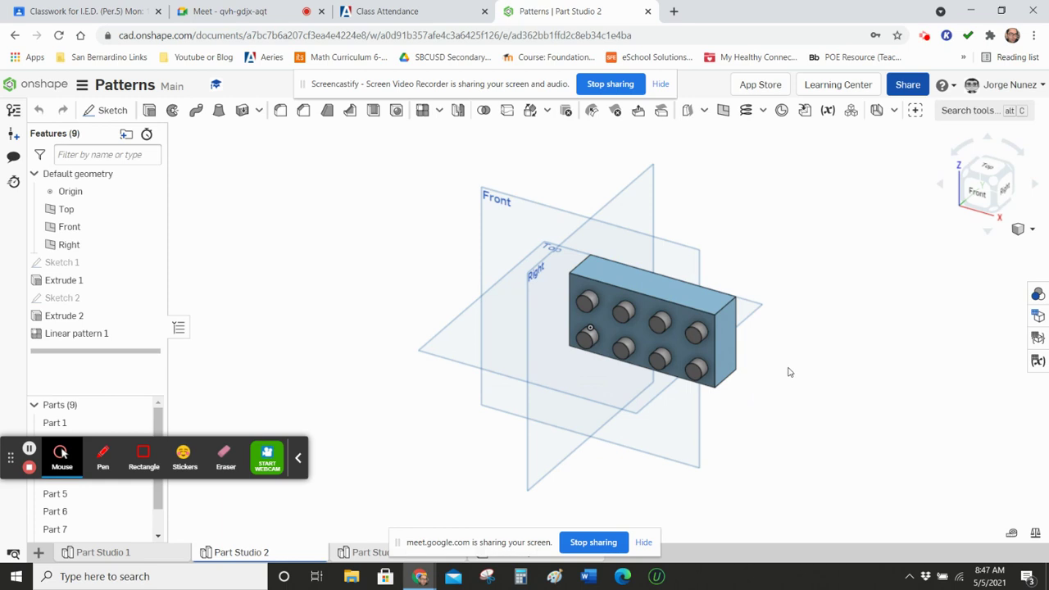
Shell the studded block with a 0.1 in thickness, removing its flat back face opposite the studs.
right_click_drag(789, 372, 605, 211)
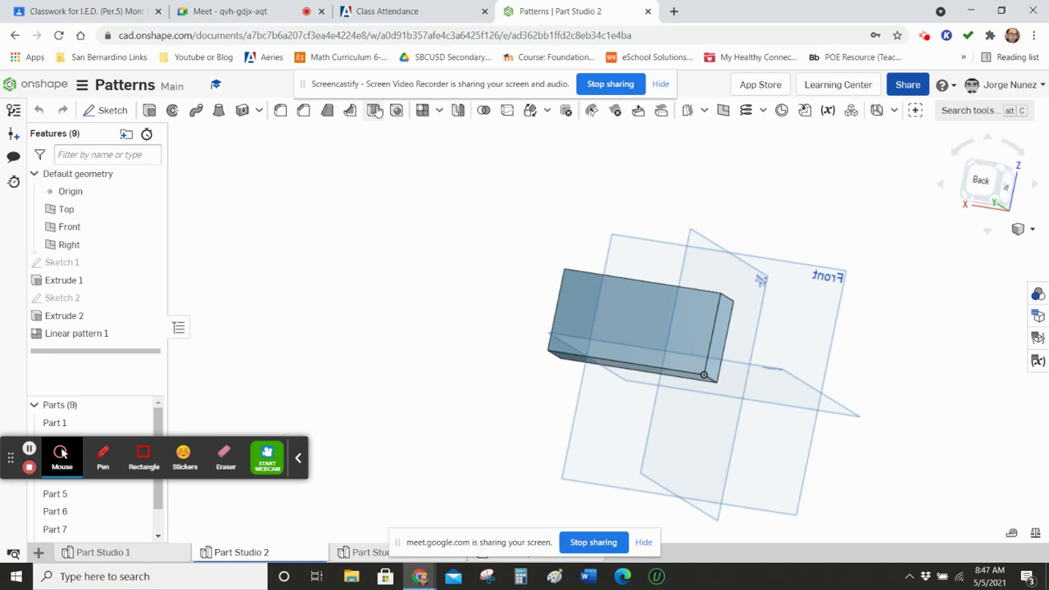
left_click(374, 109)
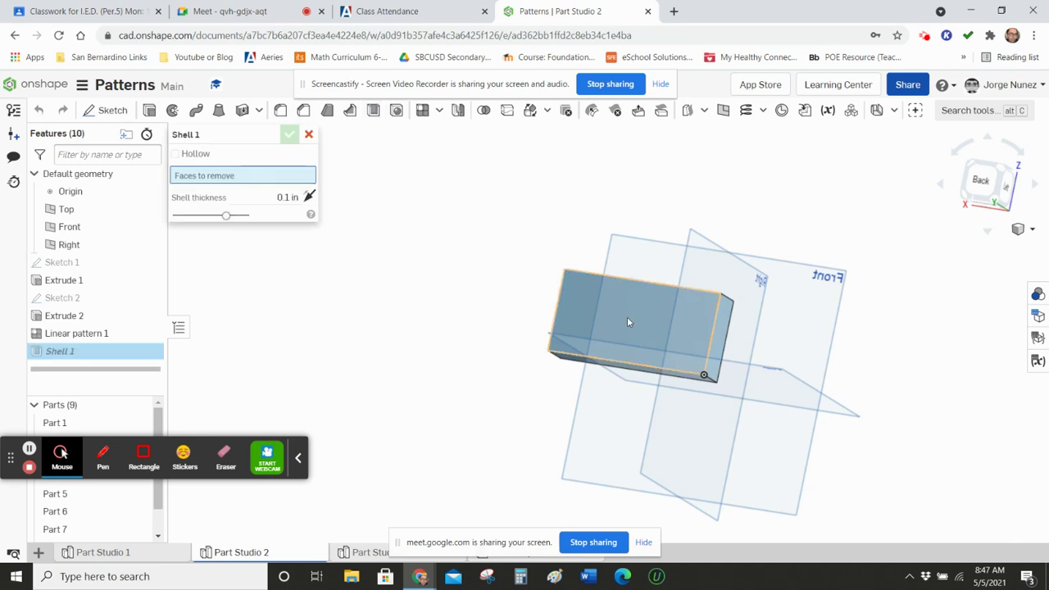
left_click(628, 320)
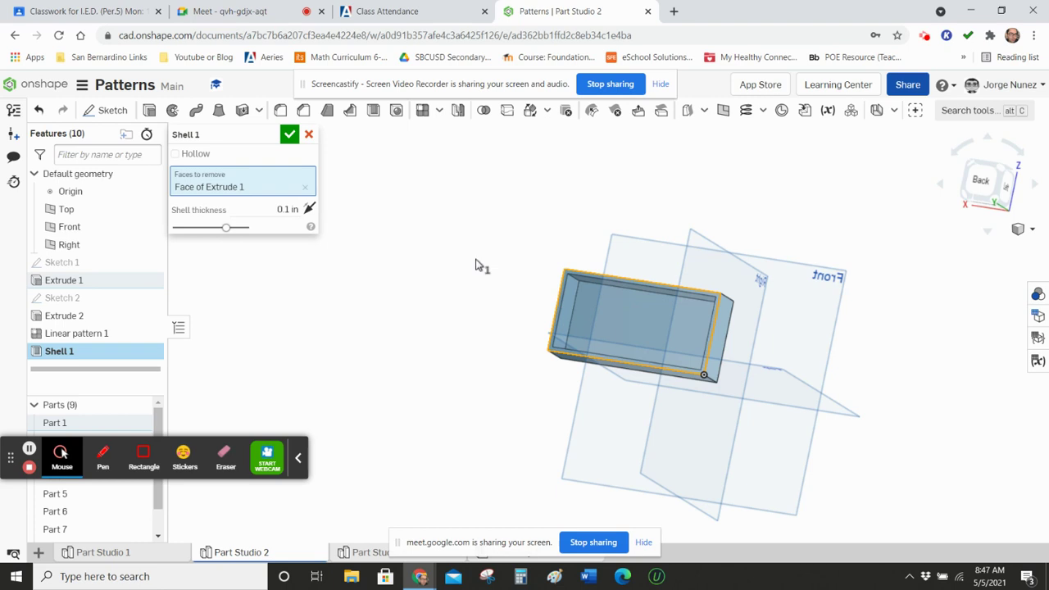
left_click(288, 135)
right_click_drag(637, 227, 653, 264)
right_click_drag(777, 228, 614, 237)
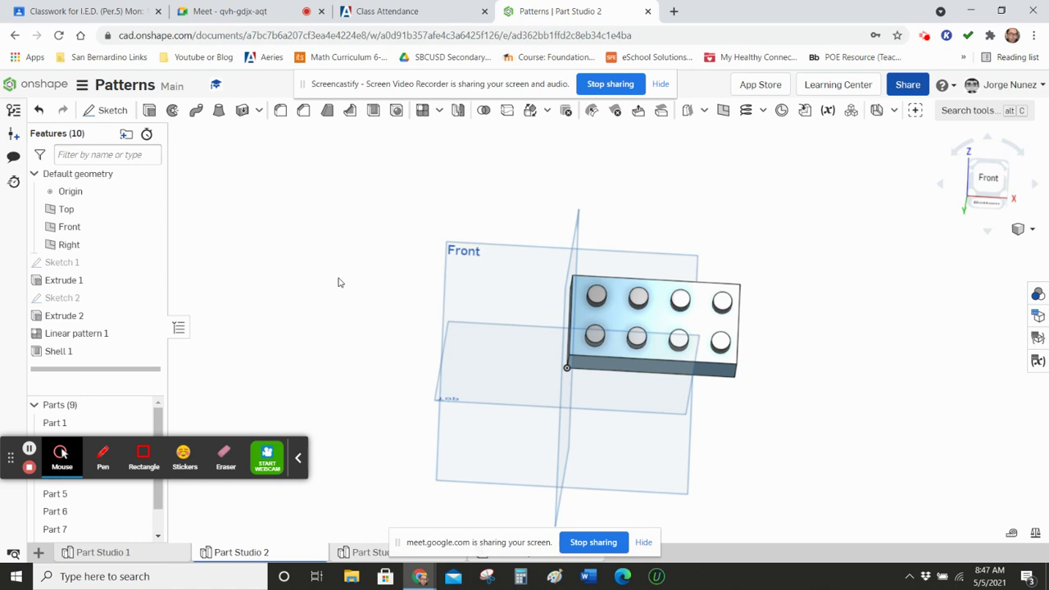
Create a new drawing in the Patterns document from the ANSI_A_INCH.dwt template with no views.
left_click(39, 553)
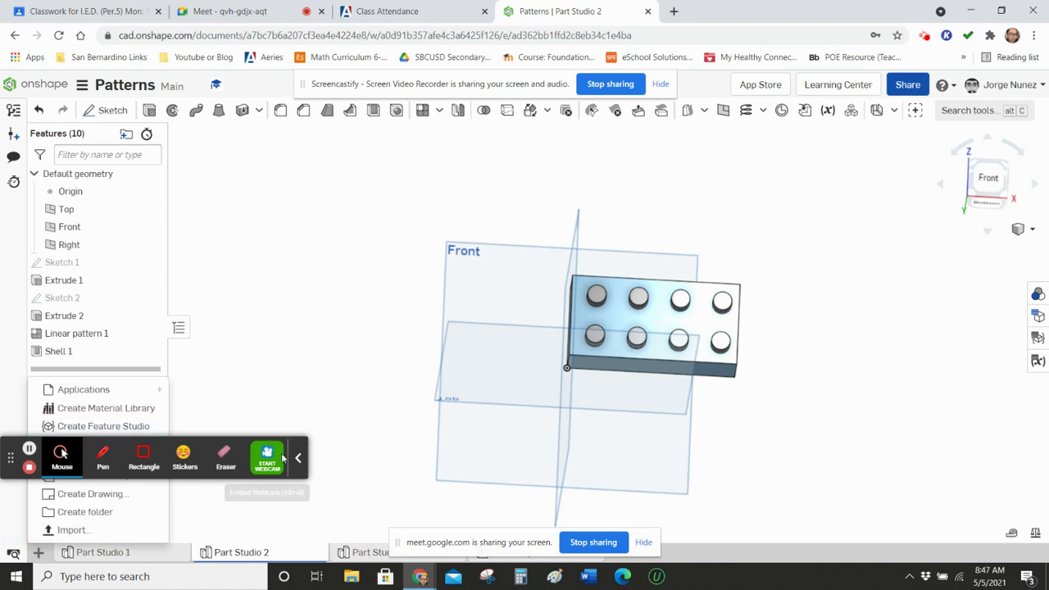
left_click_drag(9, 474, 243, 145)
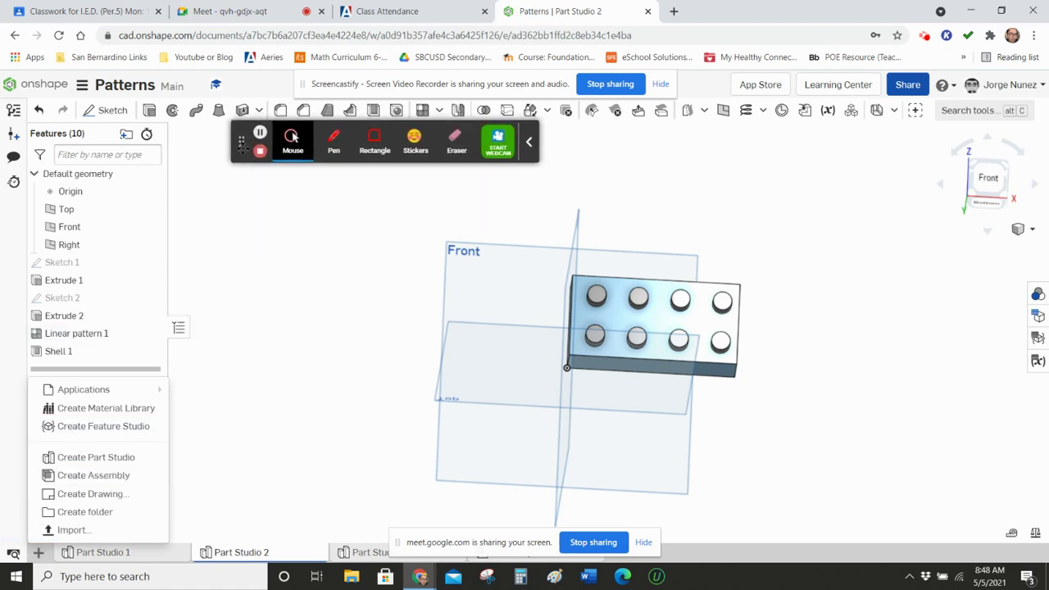
left_click(38, 555)
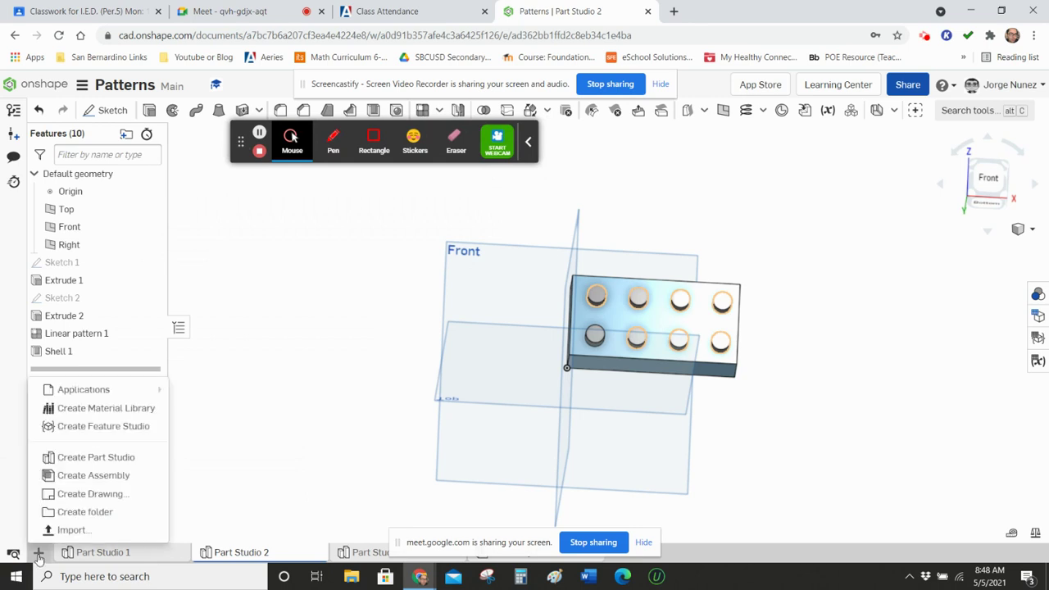
left_click(85, 494)
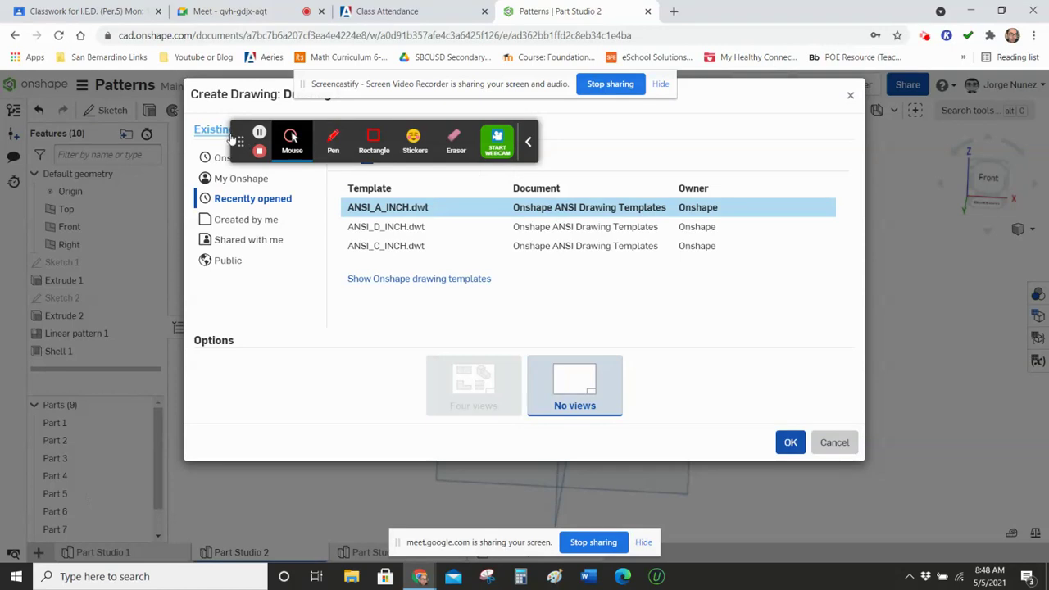
left_click_drag(241, 141, 225, 164)
mouse_move(111, 340)
left_mouse_down()
mouse_move(64, 433)
mouse_move(10, 495)
left_mouse_up()
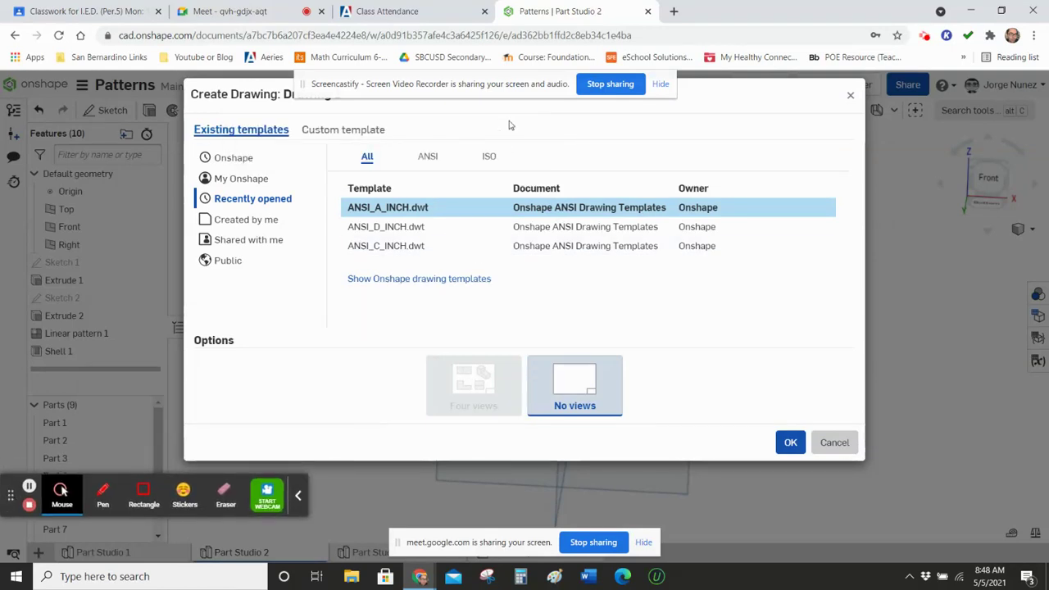
left_click(494, 111)
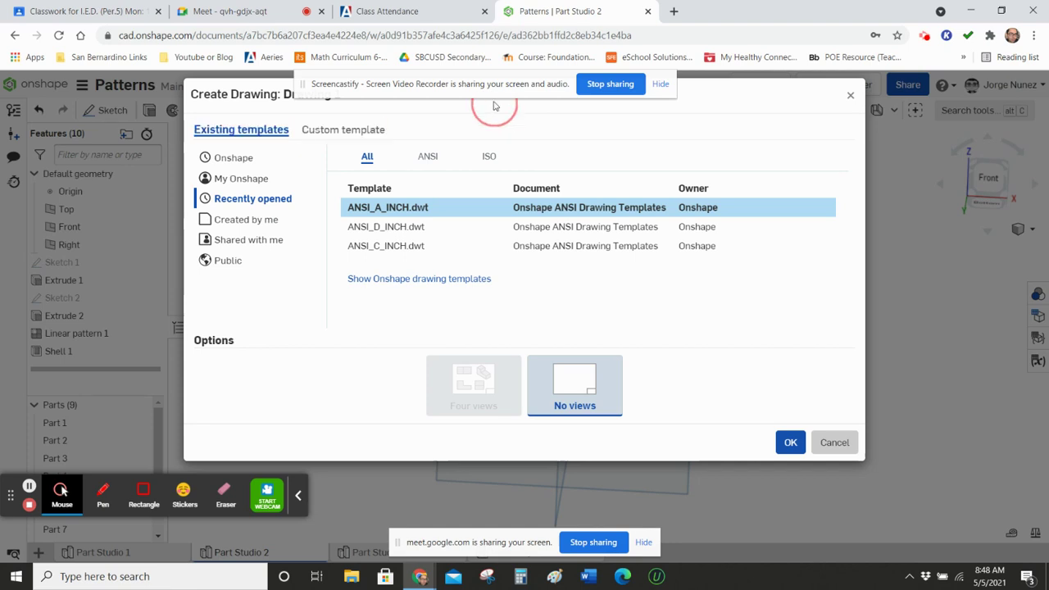
left_click(741, 98)
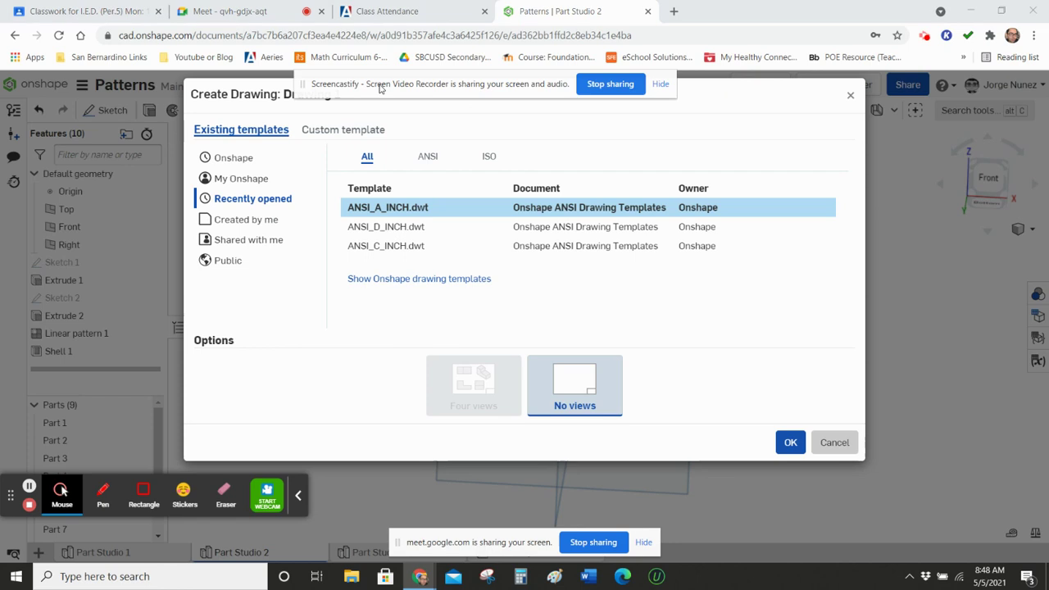
mouse_move(381, 90)
left_mouse_down()
mouse_move(520, 50)
mouse_move(441, 64)
left_mouse_up()
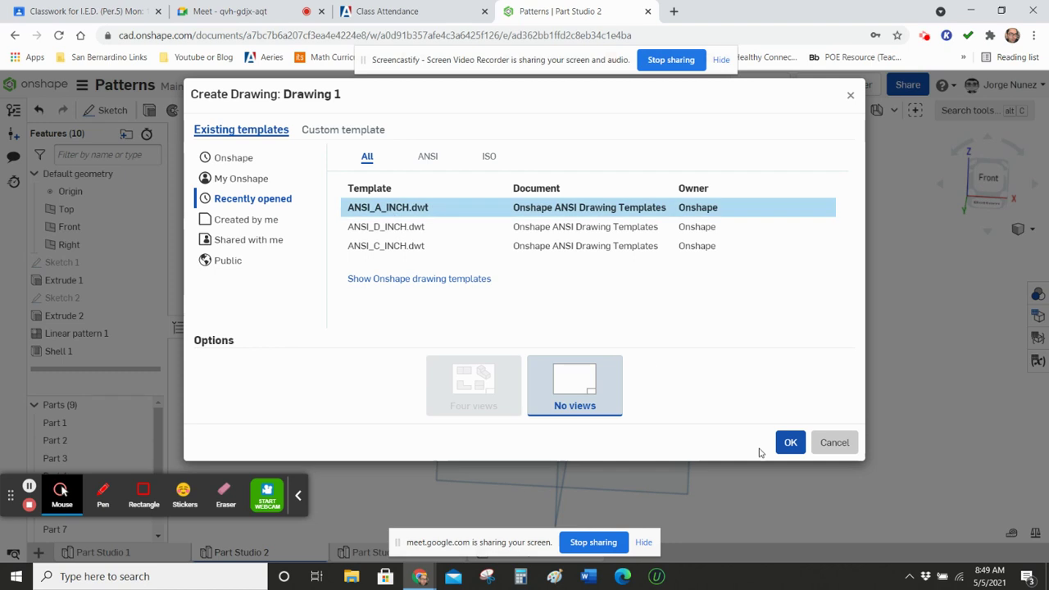
left_click(549, 390)
left_click(792, 444)
left_click(790, 443)
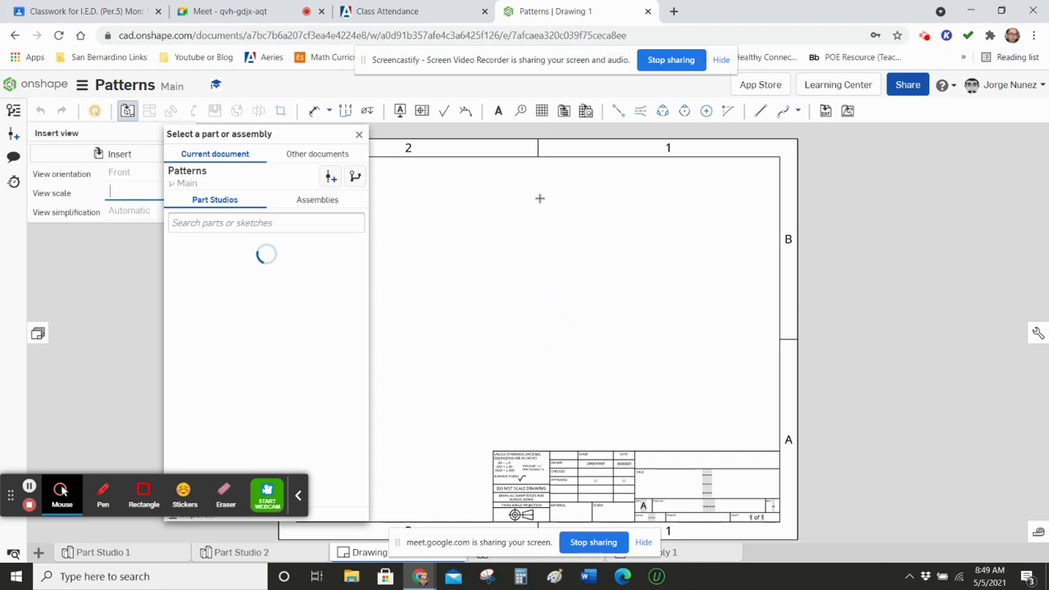
Close the part selection and examine the blank sheet's title block, border and zone labels up close.
scroll(621, 470, "up", 5)
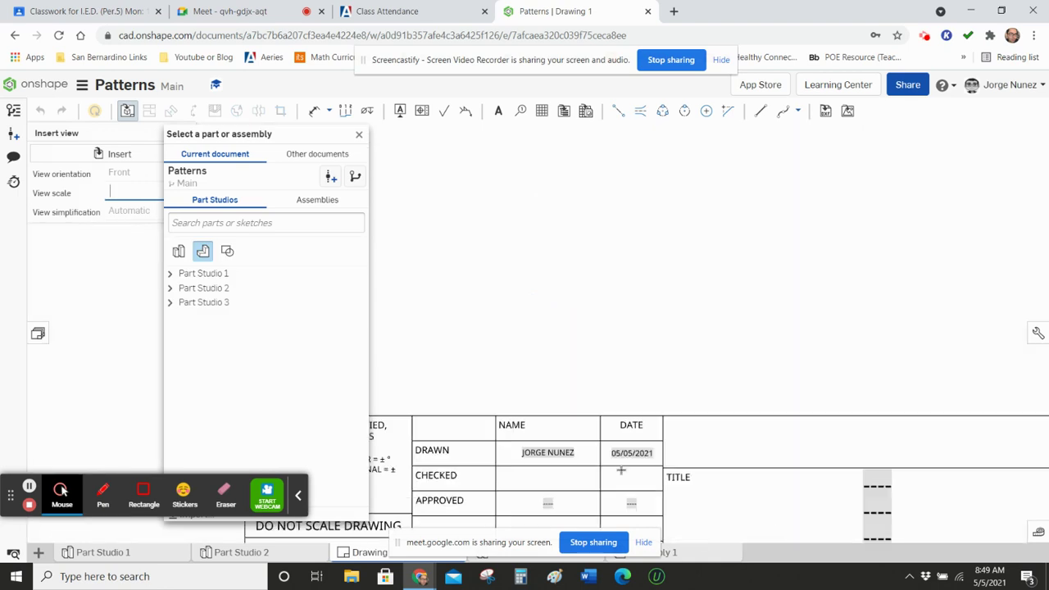
scroll(621, 470, "down", 2)
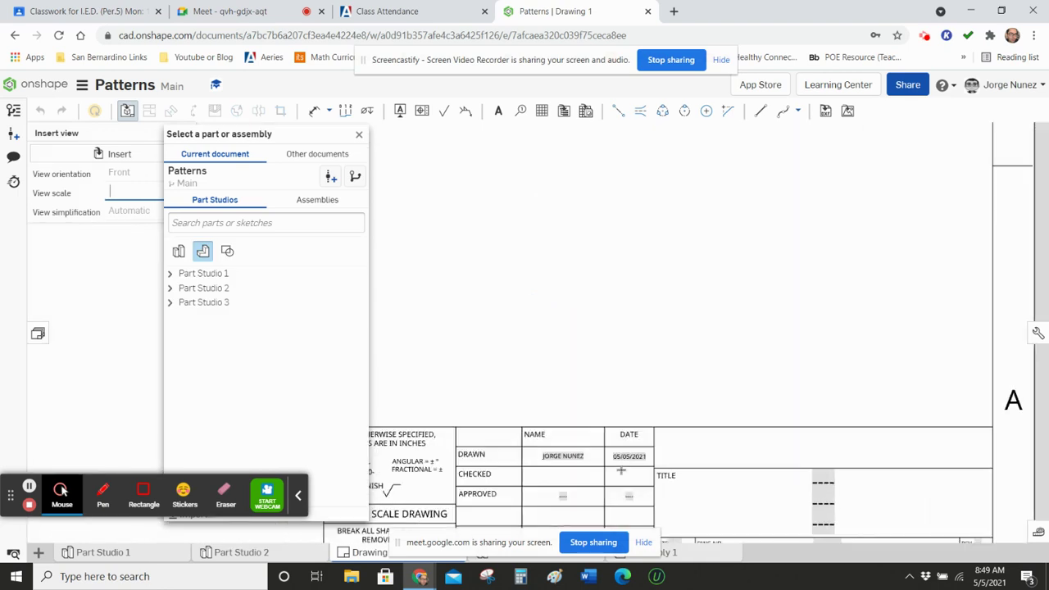
left_click(359, 135)
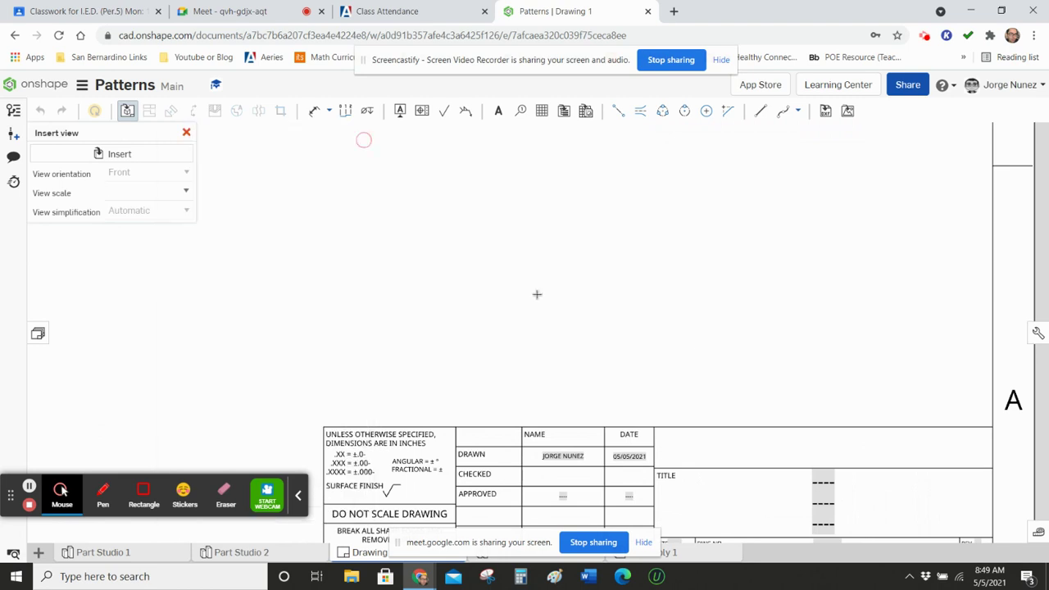
scroll(838, 380, "down", 1)
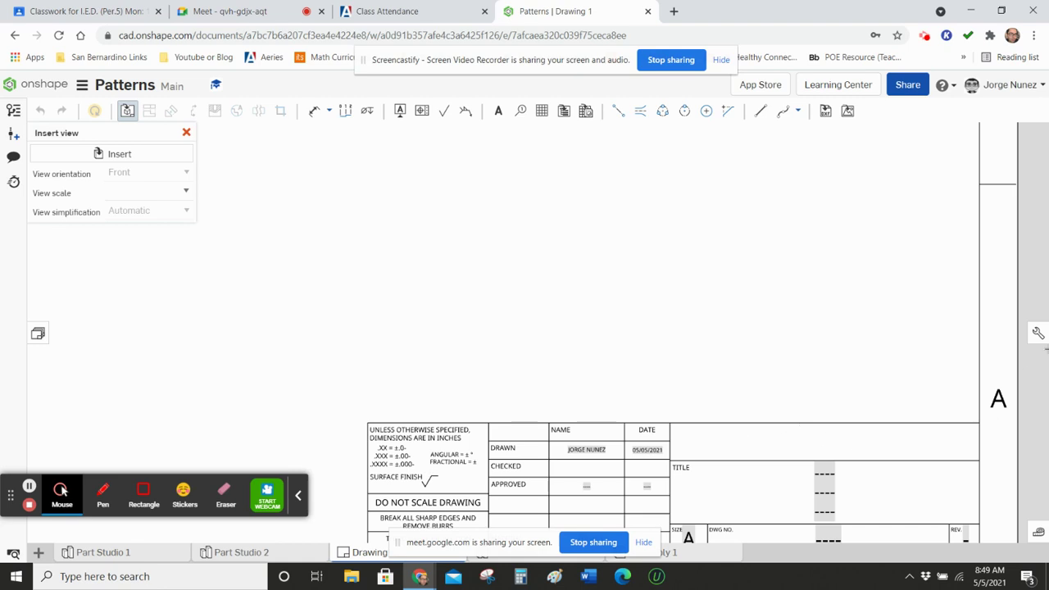
scroll(812, 418, "down", 5)
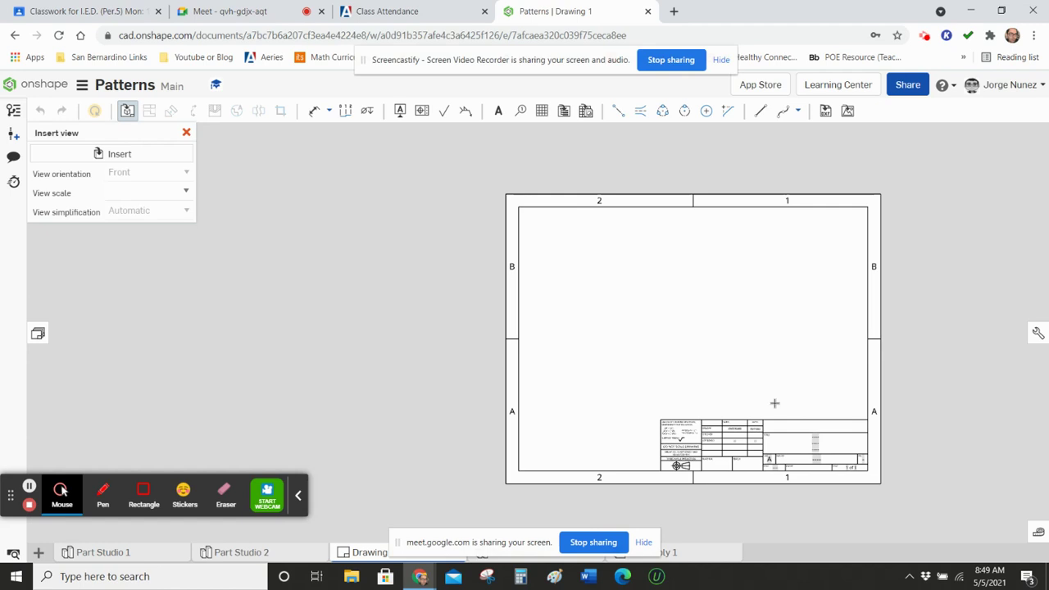
scroll(775, 403, "up", 5)
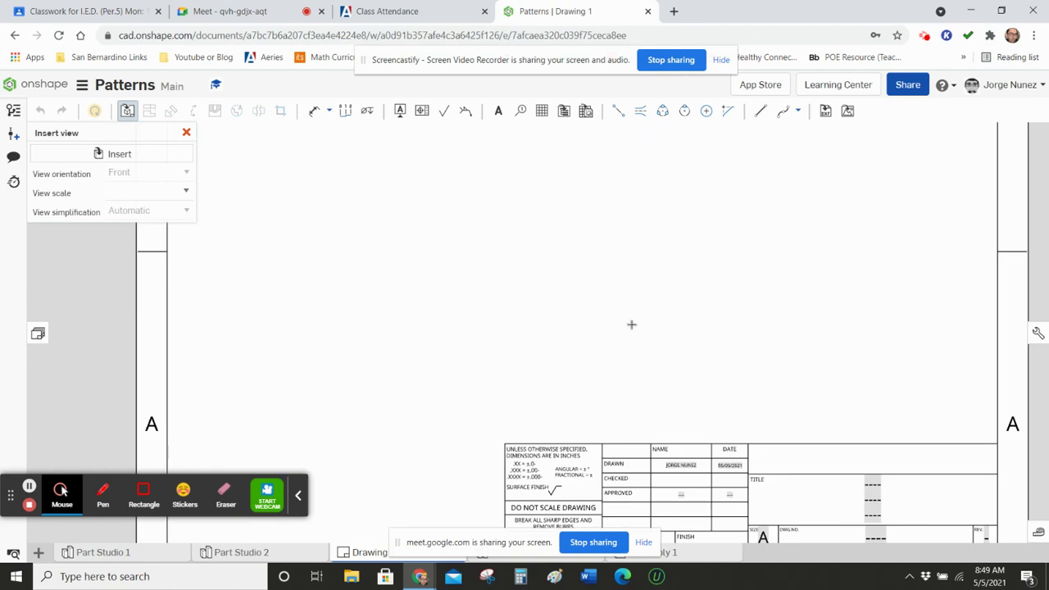
mouse_move(631, 325)
middle_mouse_down()
mouse_move(578, 229)
mouse_move(454, 221)
mouse_move(414, 203)
middle_mouse_up()
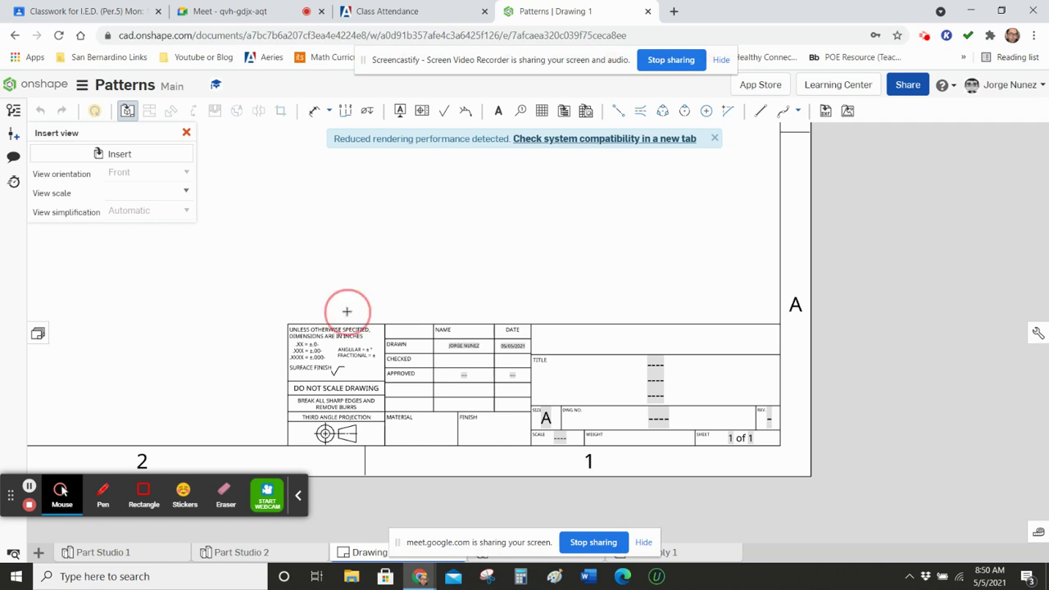
scroll(347, 311, "down", 5)
scroll(324, 259, "up", 5)
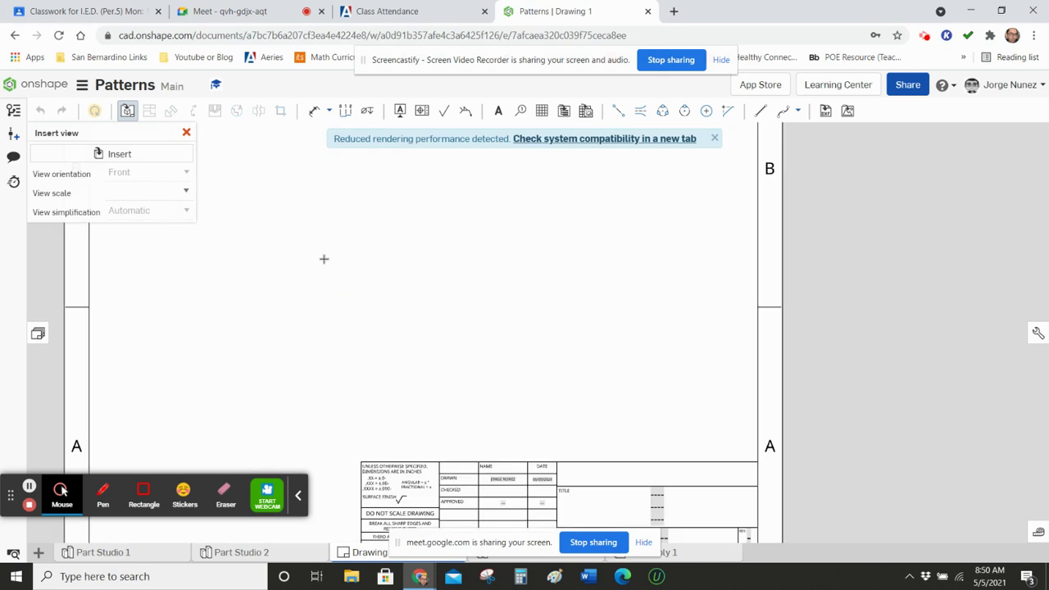
right_click_drag(670, 295, 732, 336)
scroll(732, 337, "down", 5)
scroll(733, 339, "up", 5)
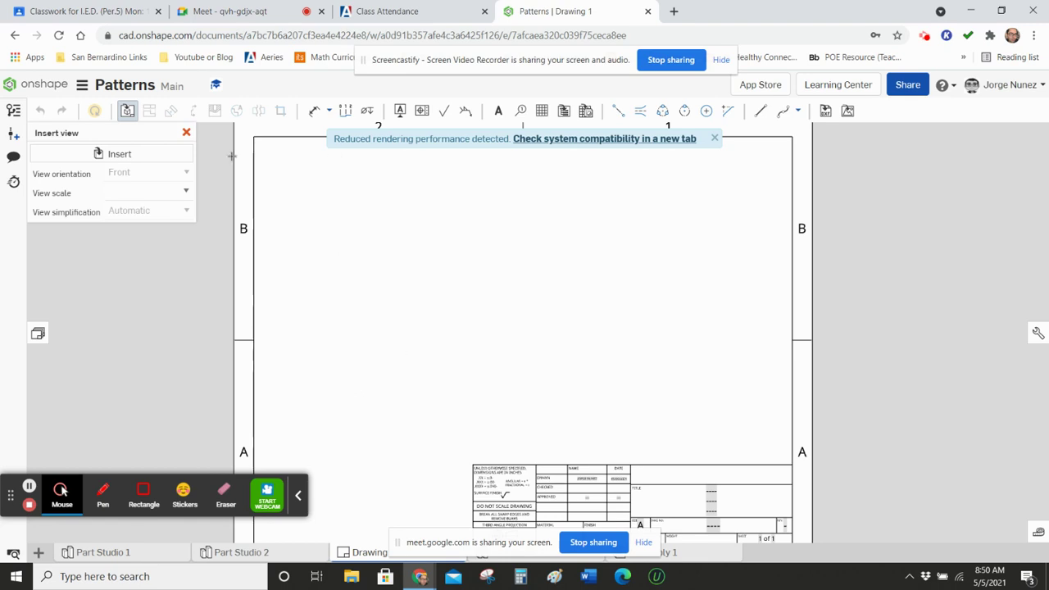
Insert a Front view of Part Studio 2 at 1:2 scale in the lower-left area of the sheet.
left_click(119, 154)
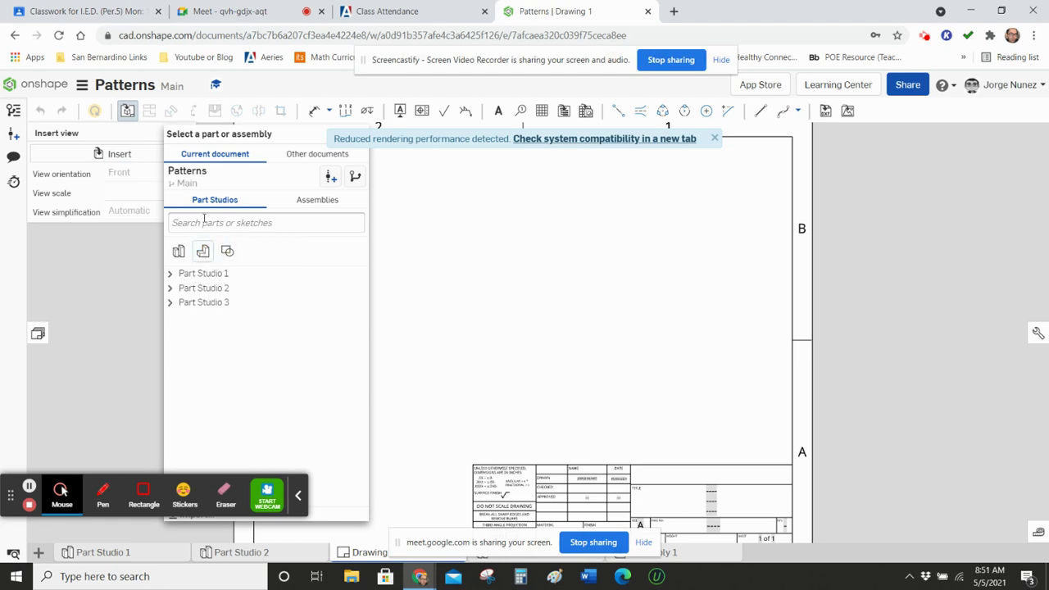
left_click(178, 250)
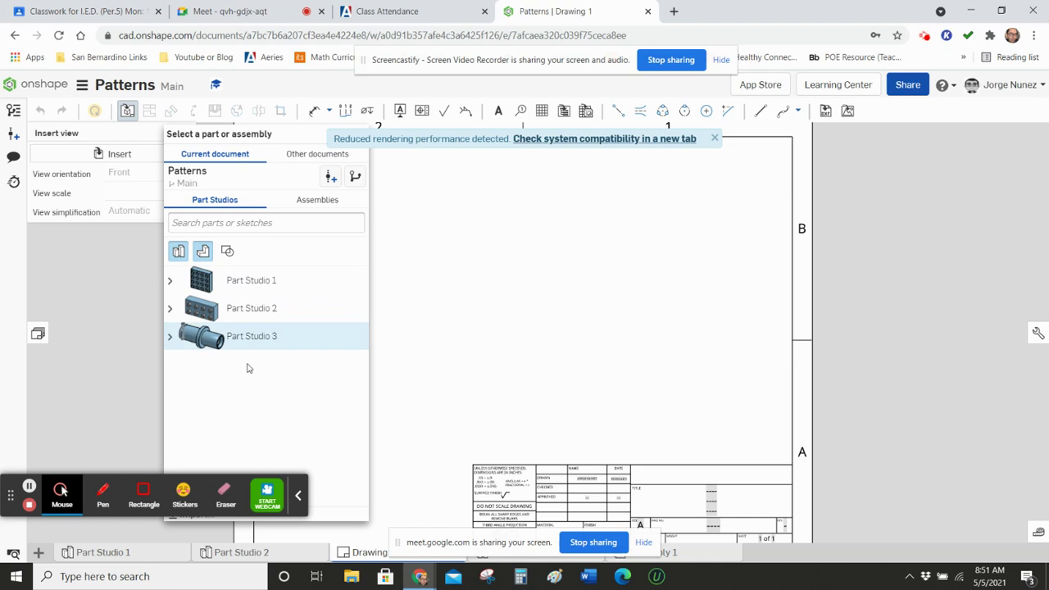
left_click(247, 317)
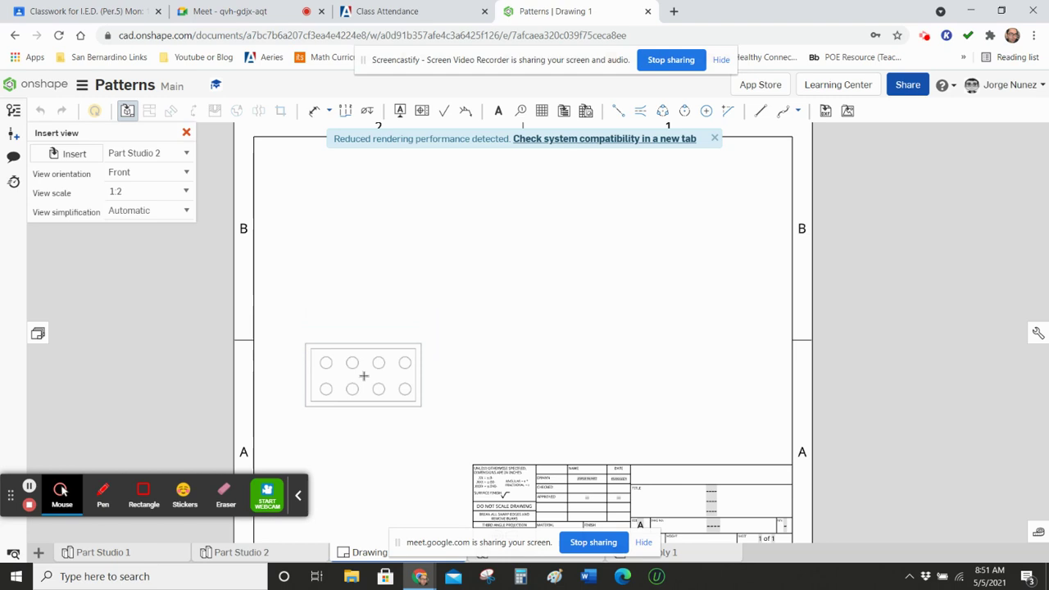
left_click(364, 375)
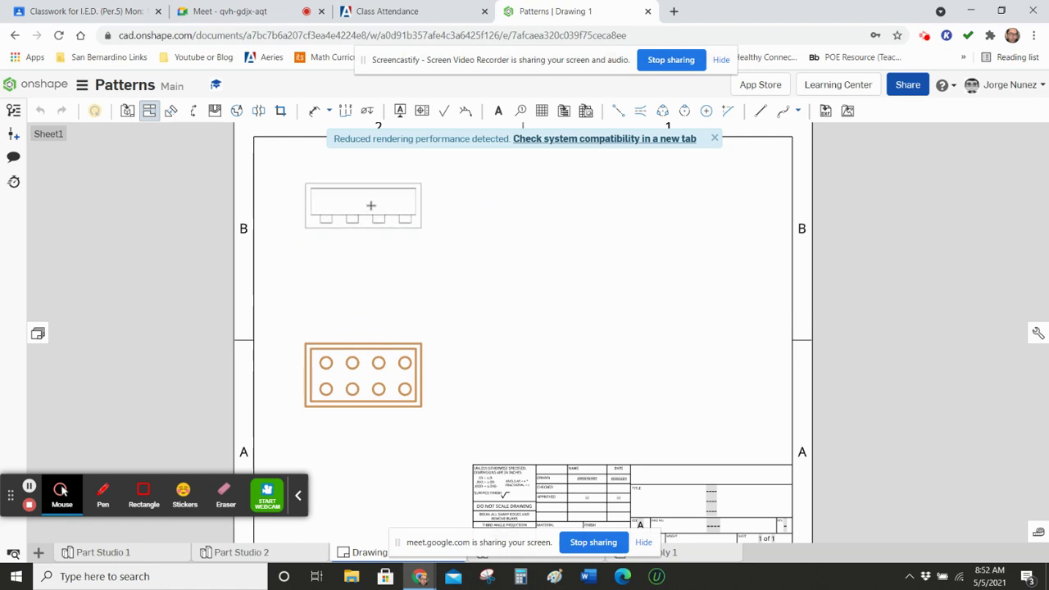
Project a top view above the front view, a side view to its right, and an isometric view diagonally up to the right.
left_click(370, 205)
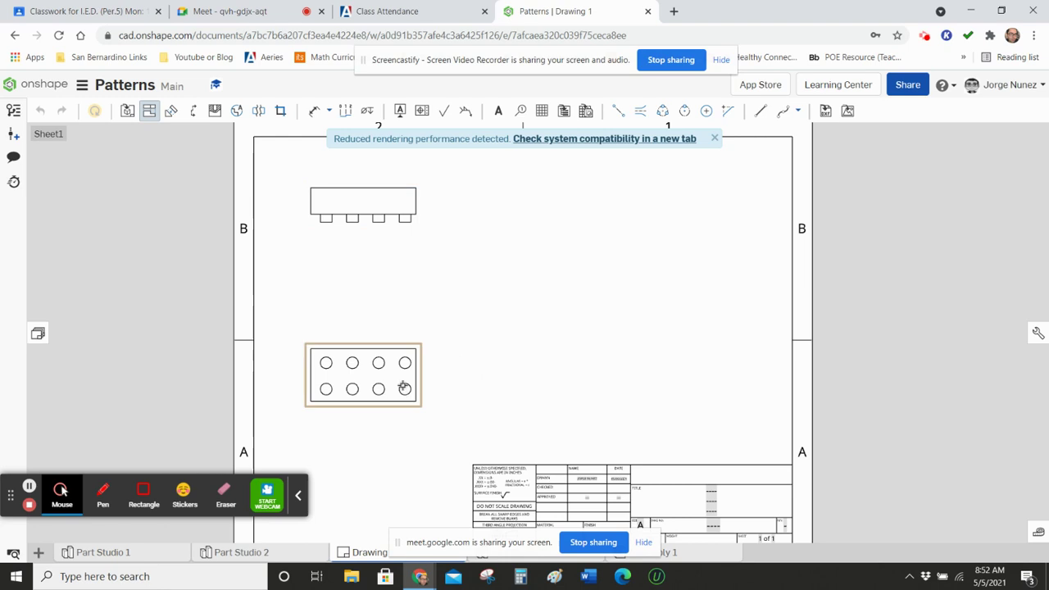
left_click(365, 364)
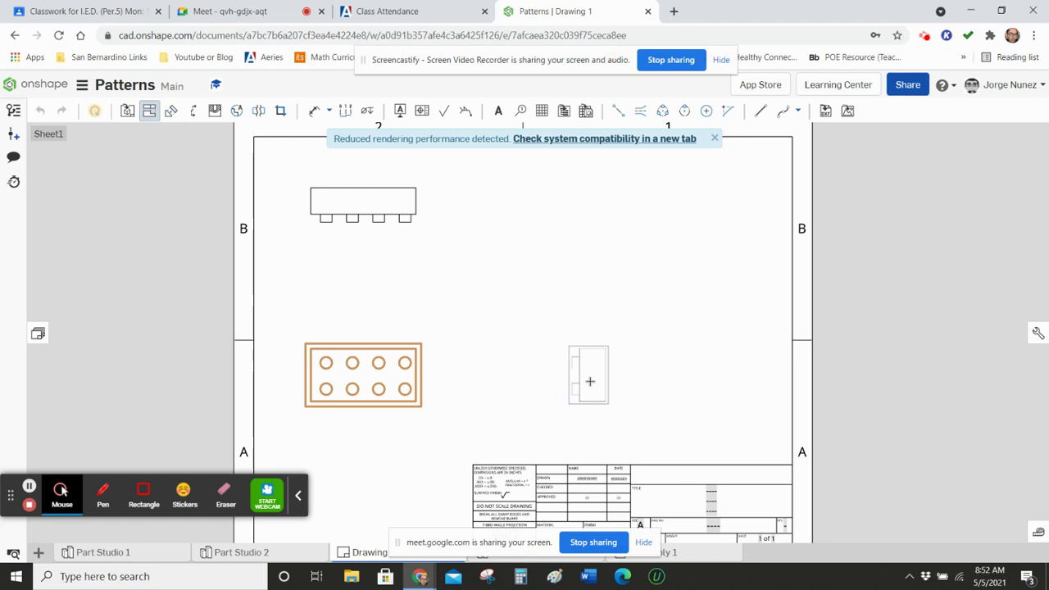
left_click(591, 381)
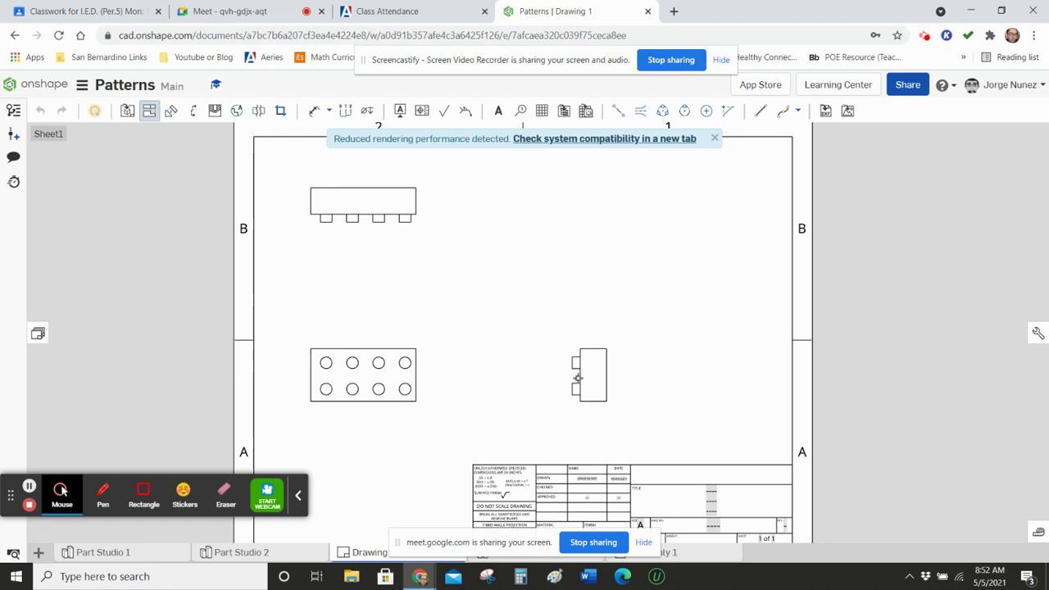
left_click(368, 369)
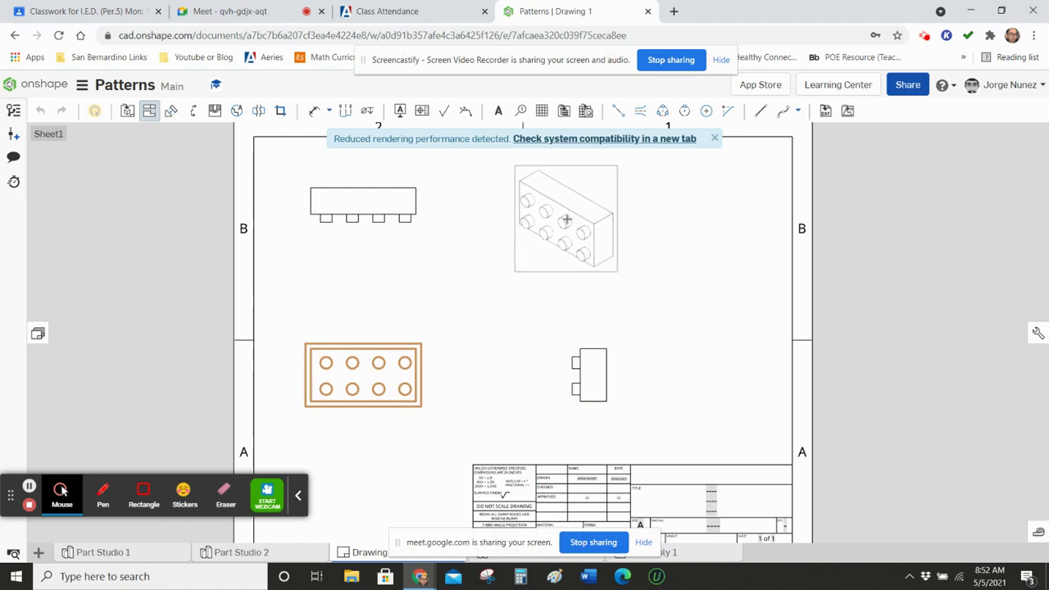
left_click(566, 220)
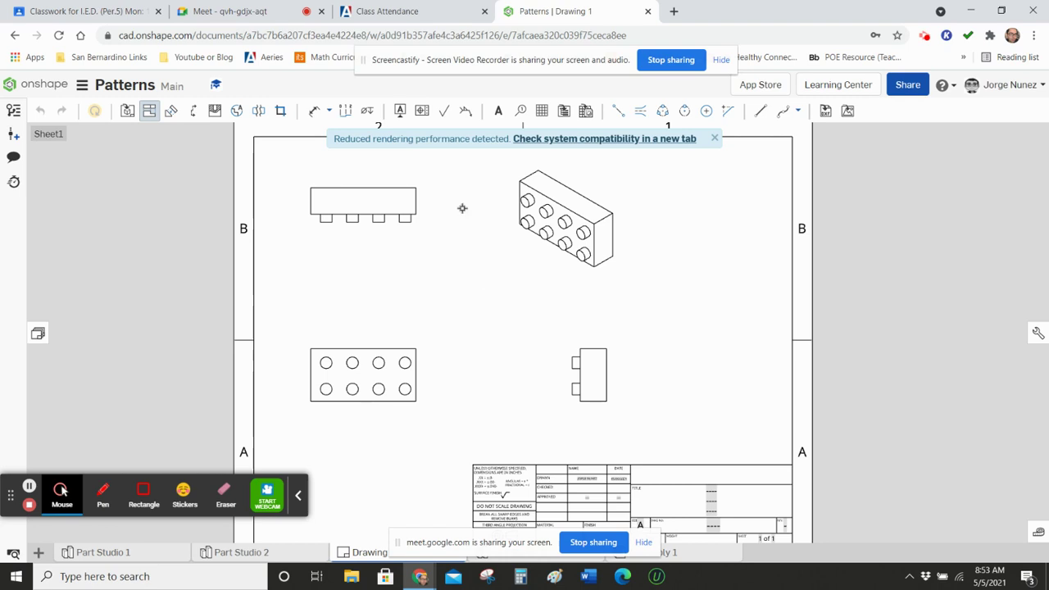
Dimension the block's overall width between its left and right edges, placing the dimension above the front view.
left_click(314, 113)
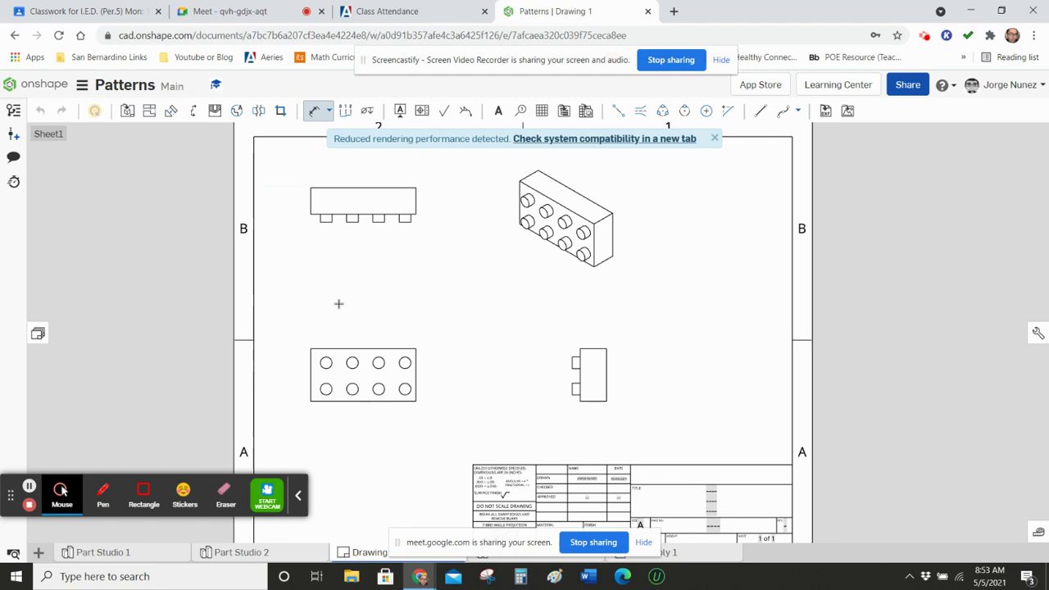
left_click(311, 368)
left_click(417, 373)
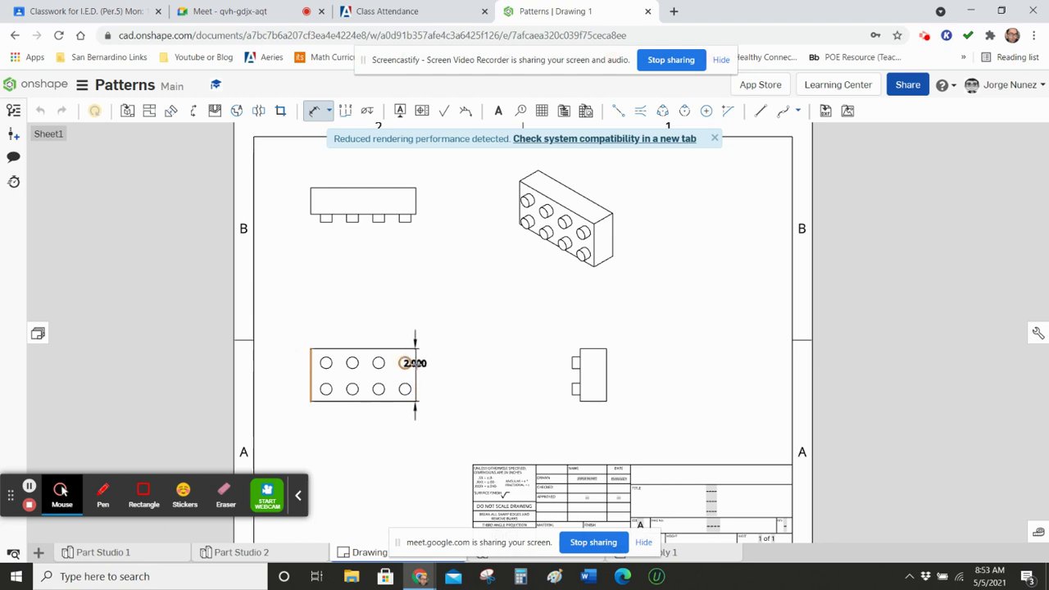
left_click(417, 363)
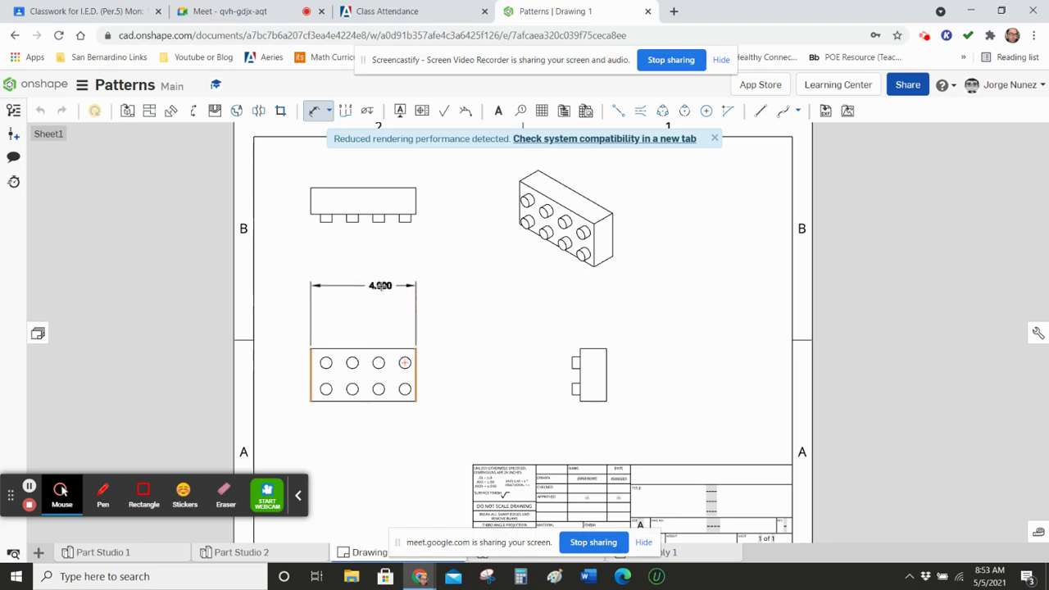
left_click(381, 285)
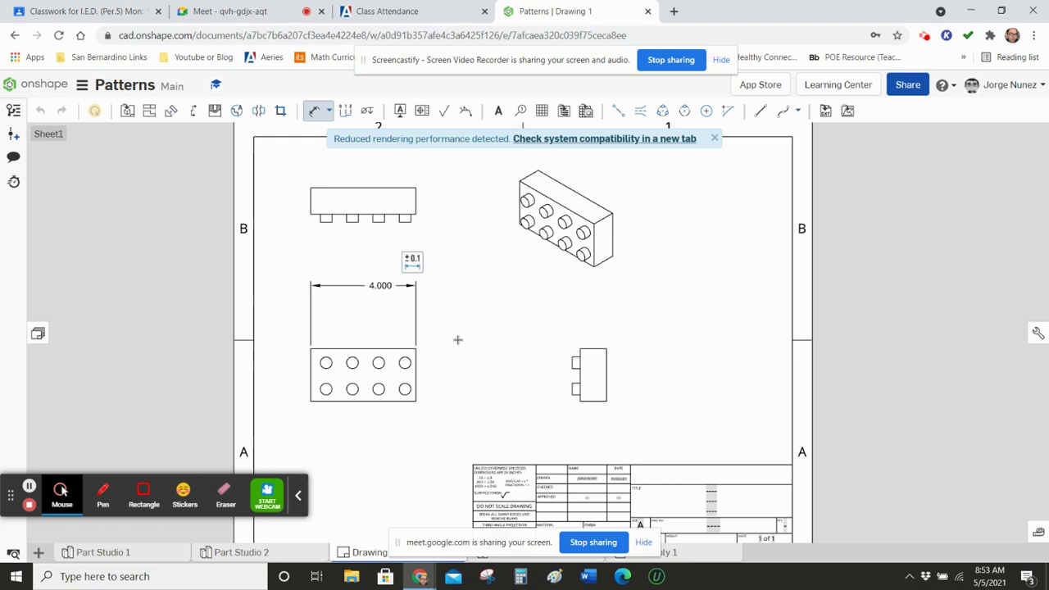
left_click(325, 389)
left_click(309, 390)
key("Escape")
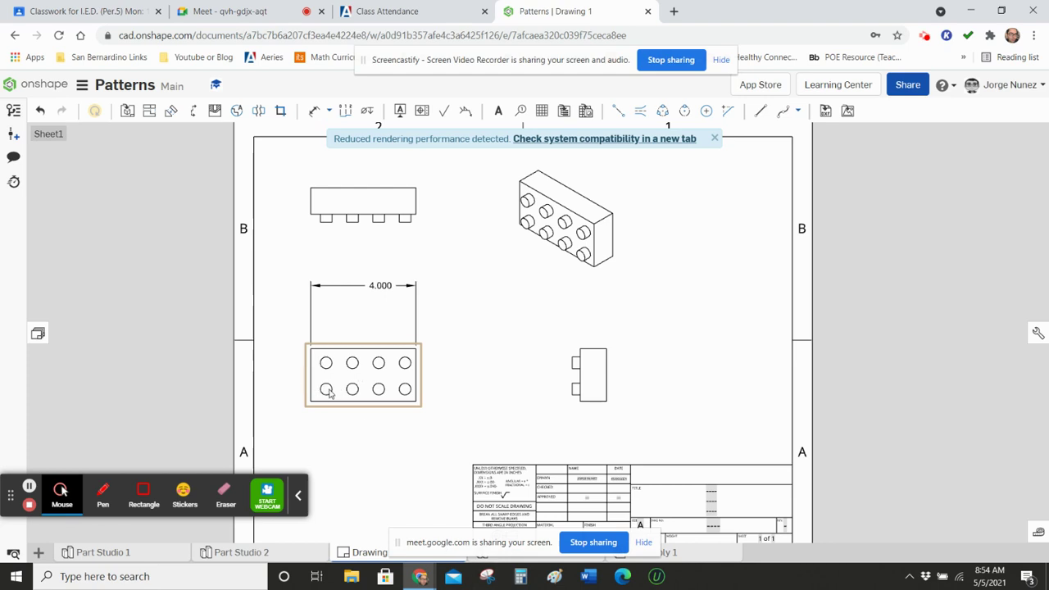
left_click(327, 395)
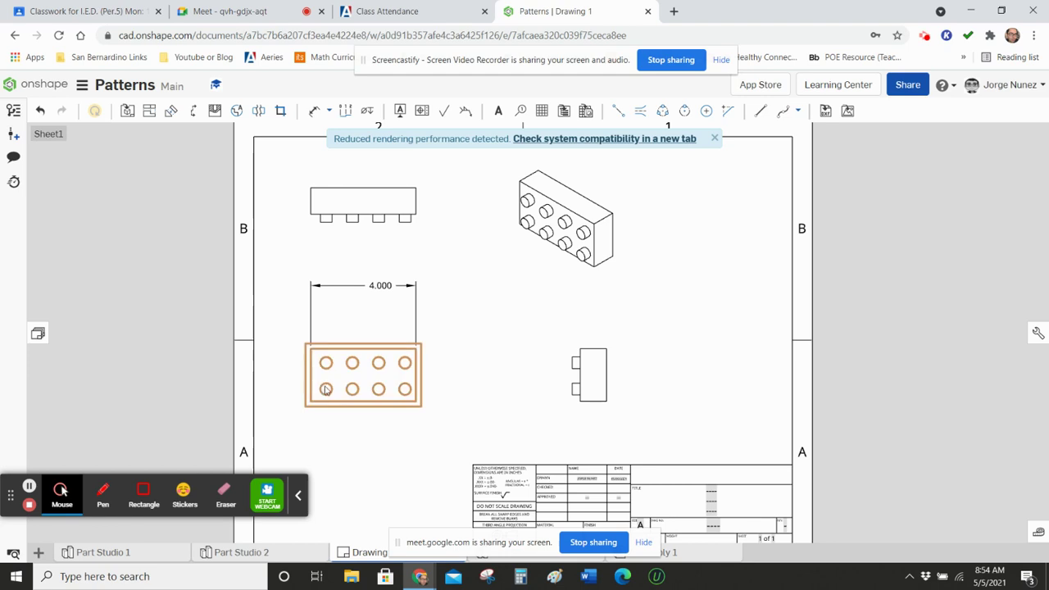
left_click(327, 391)
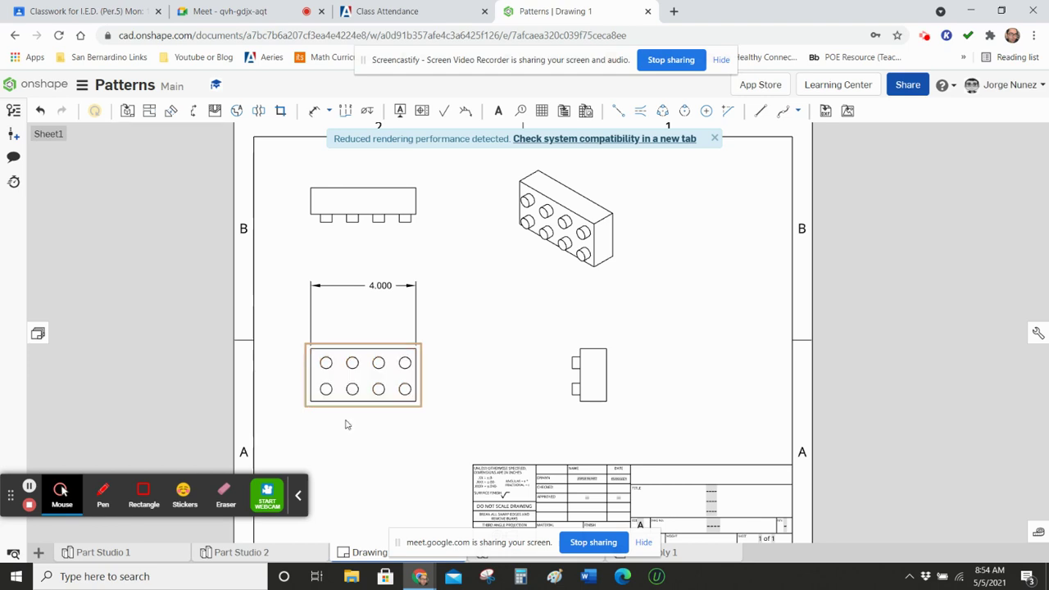
left_click(326, 362)
left_click(372, 443)
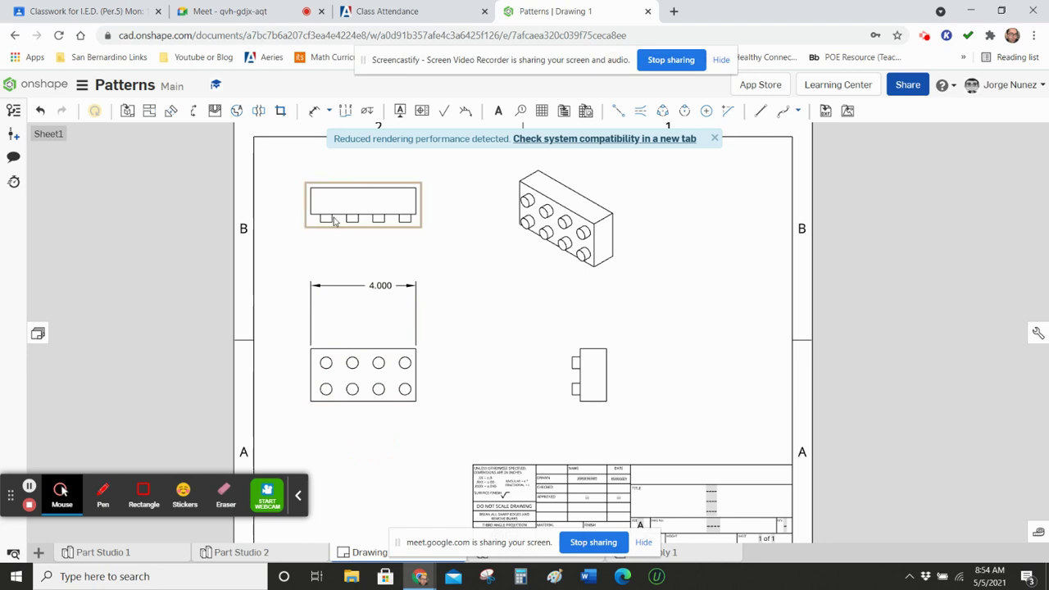
Dimension the diameter of the front view's lower-left stud, placing the callout outside the block's left edge.
left_click(315, 113)
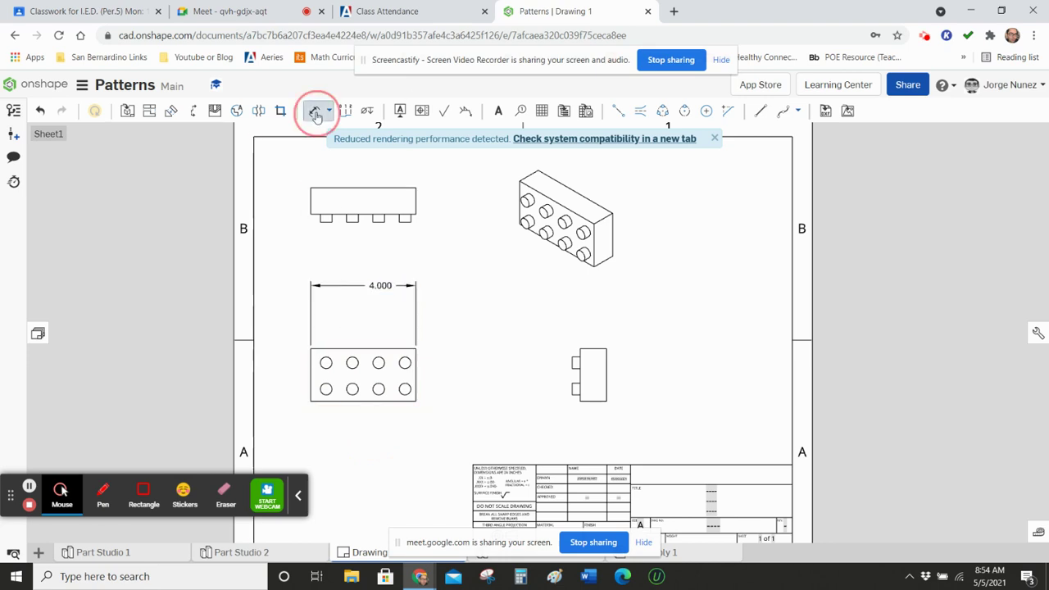
left_click(322, 388)
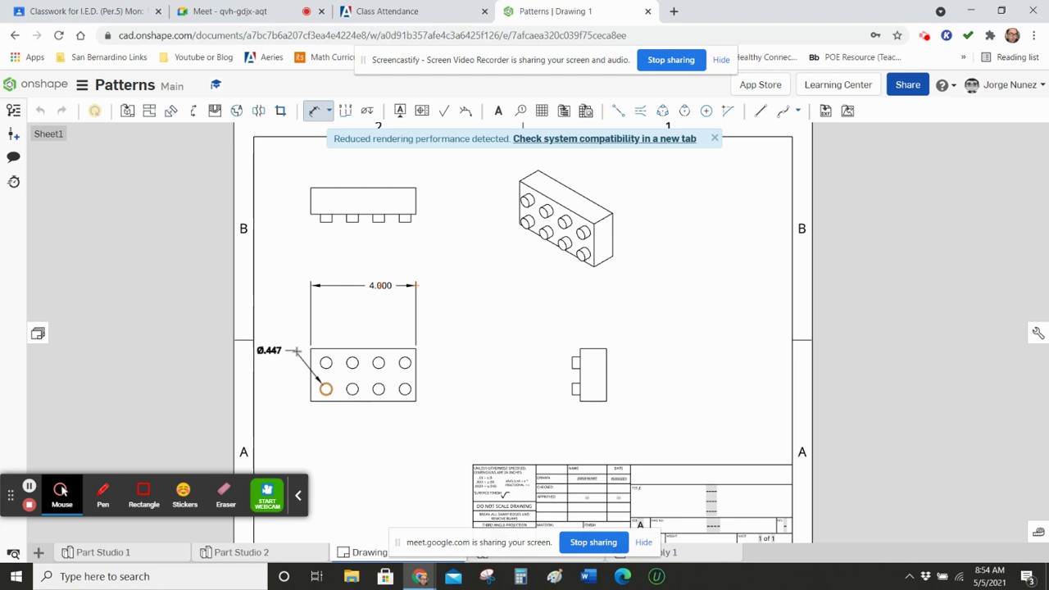
left_click(296, 351)
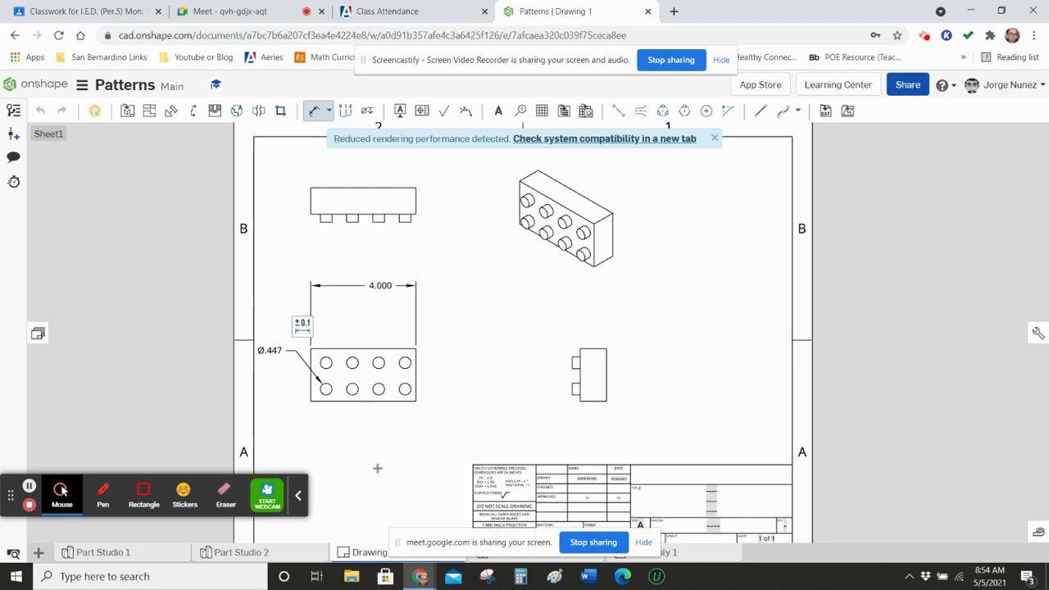
Dimension the horizontal distance from the lower-left stud's center to the block's left edge, placing it below the front view.
left_click(325, 388)
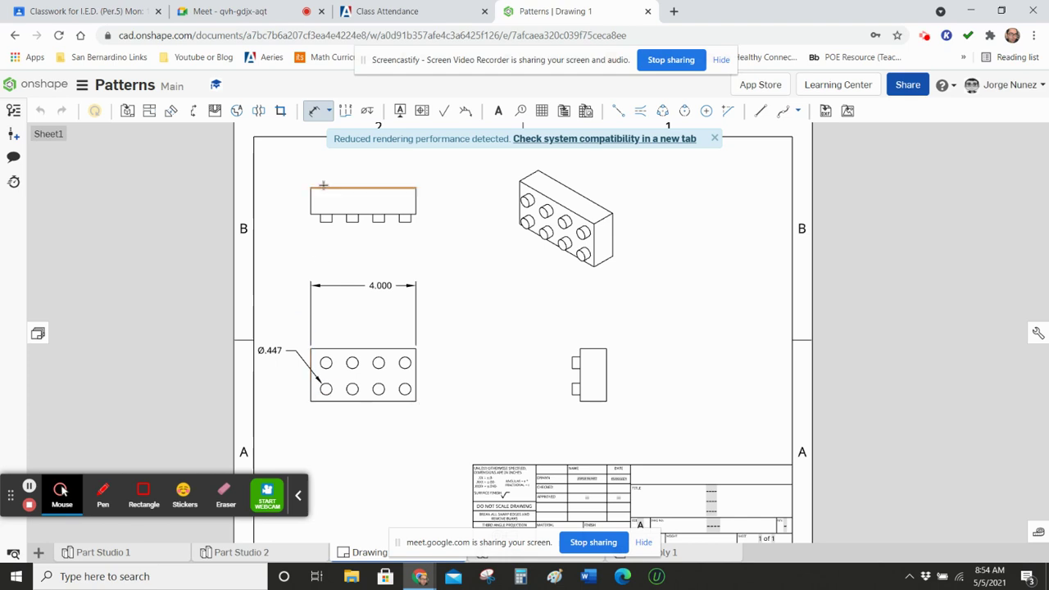
left_click(325, 389)
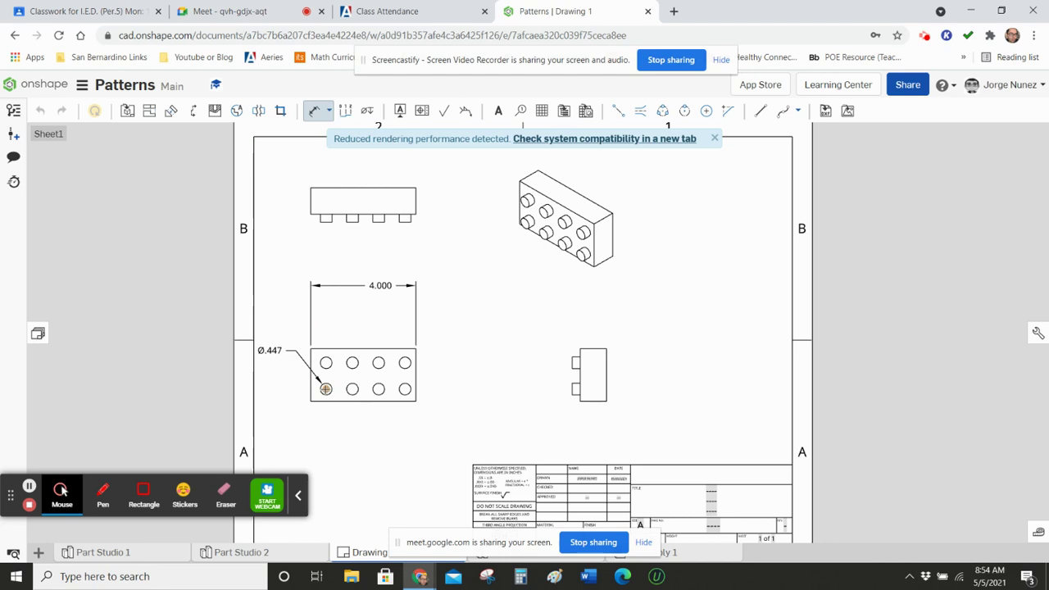
scroll(326, 389, "up", 10)
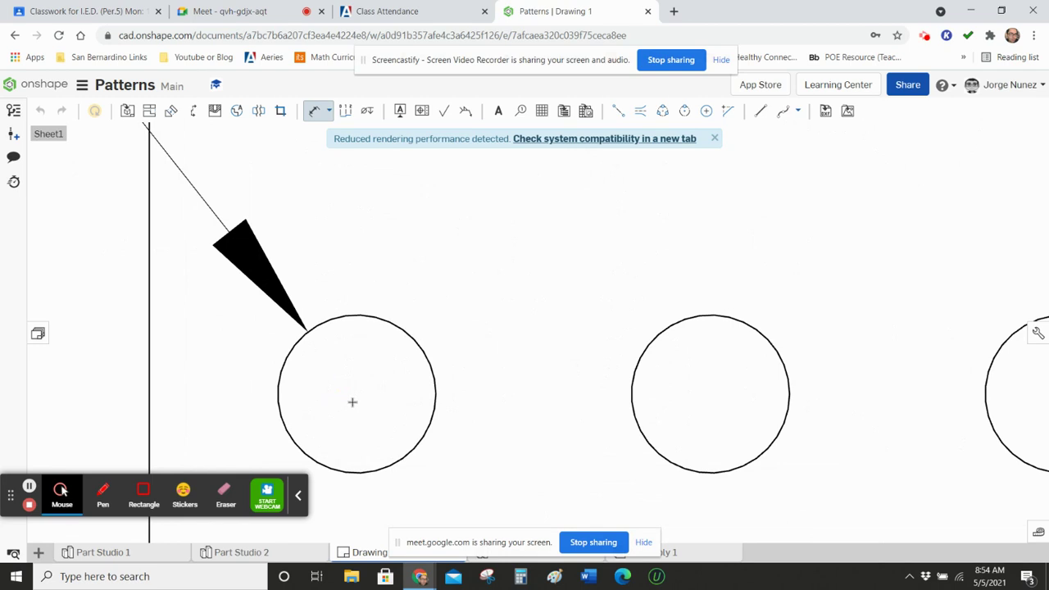
scroll(359, 392, "down", 5)
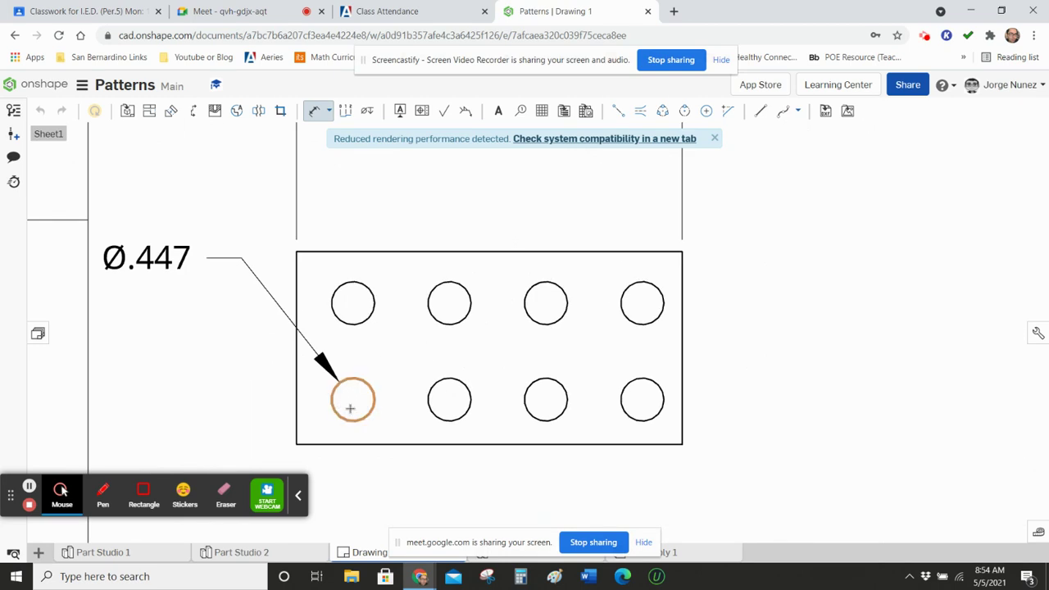
left_click(348, 400)
left_click(352, 400)
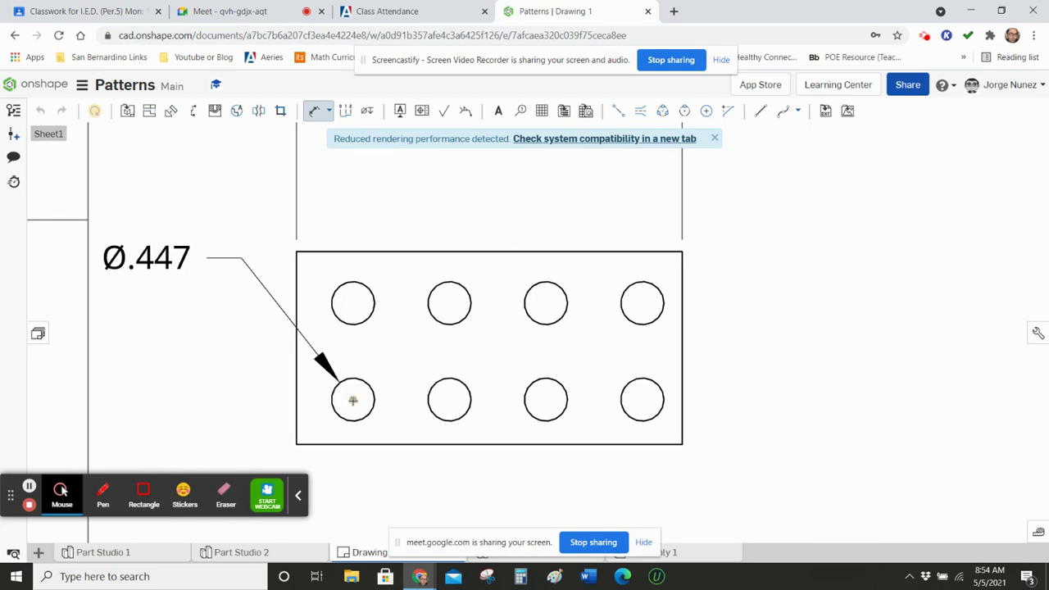
left_click(295, 400)
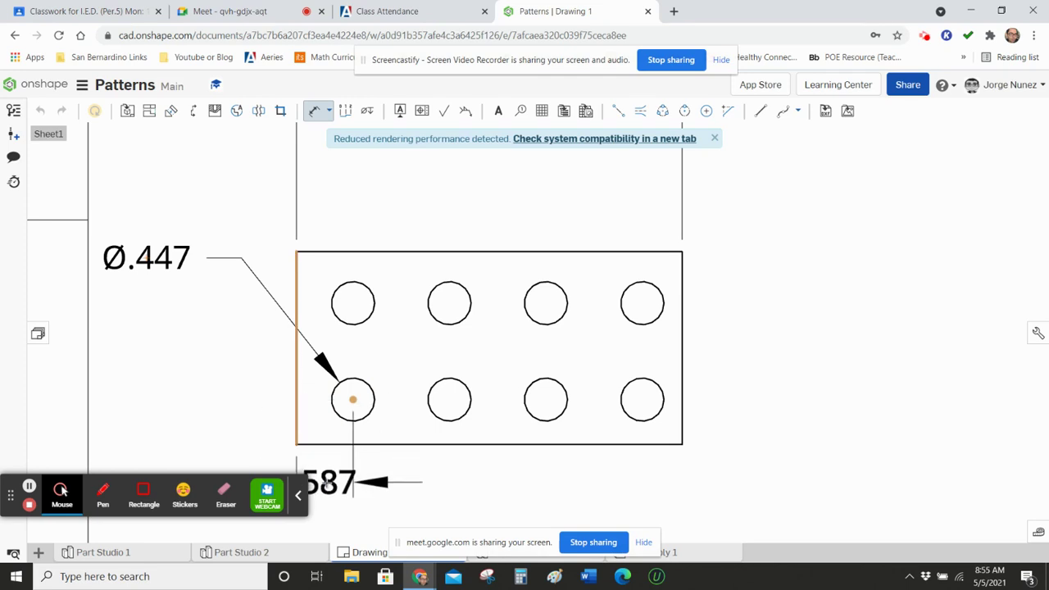
left_click(329, 482)
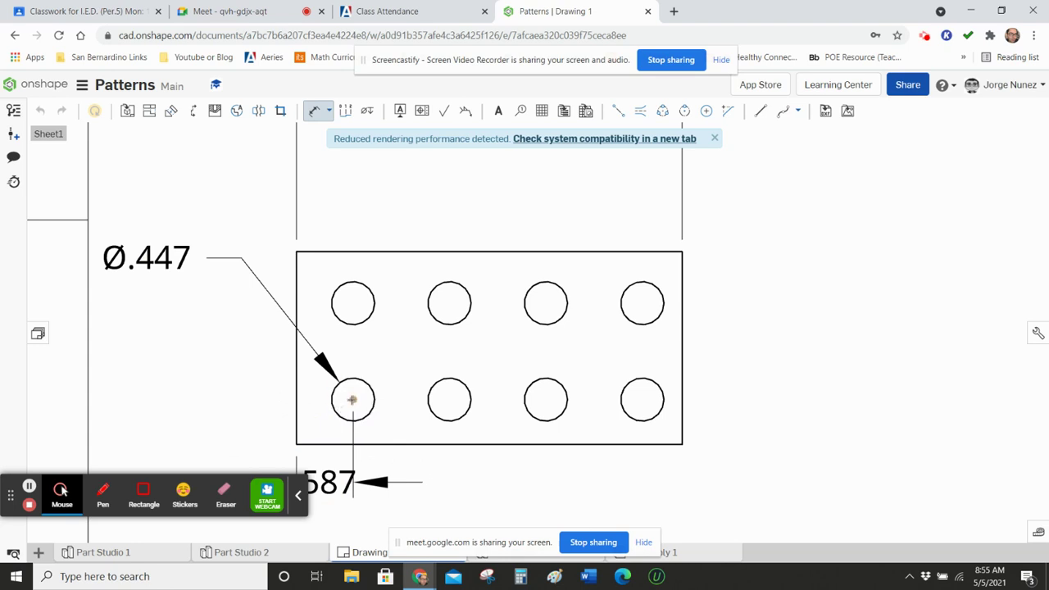
Dimension the vertical distance from the lower-left stud's center to the block's bottom edge, placing it left of the front view.
left_click(352, 400)
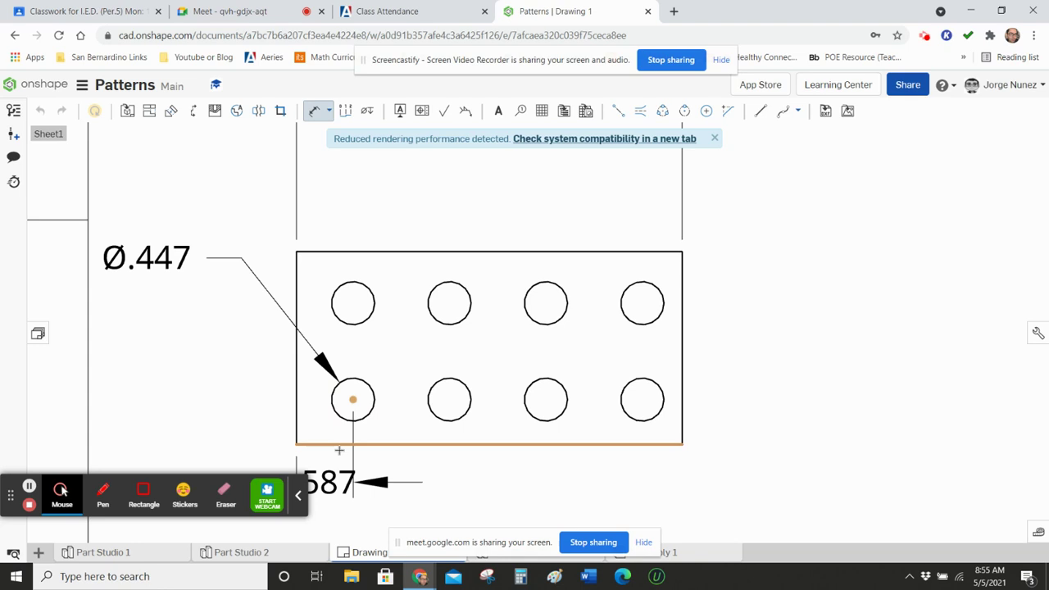
left_click(339, 446)
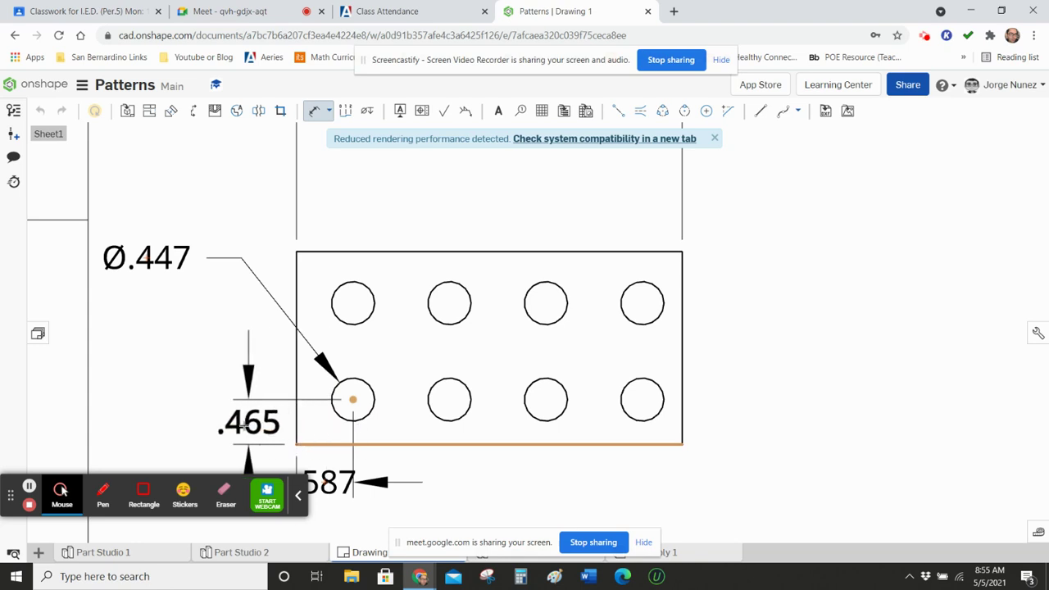
left_click(232, 425)
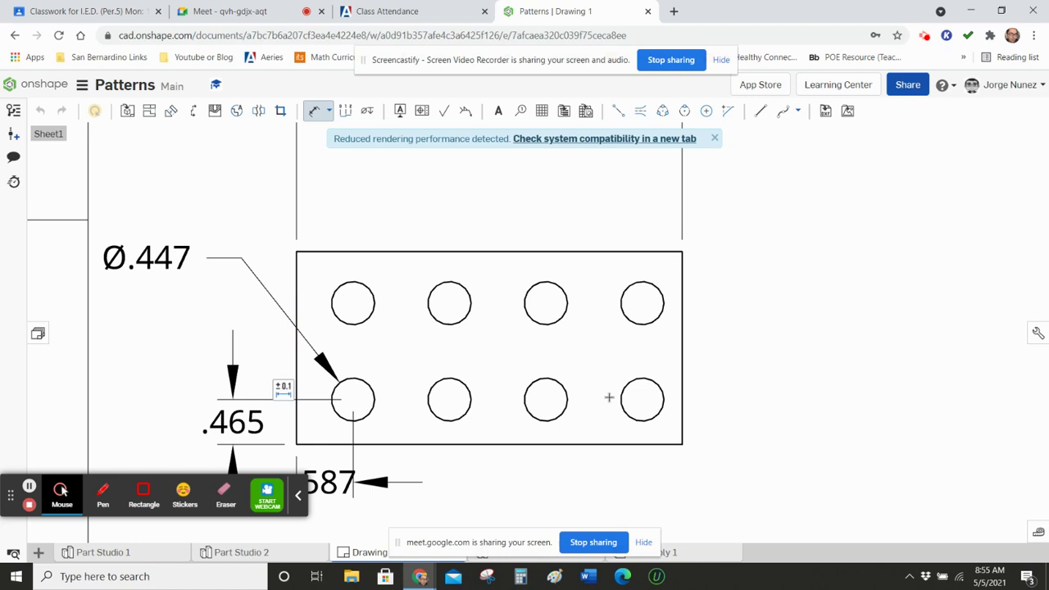
Dimension the block's overall height between its top and bottom edges, placing the dimension right of the front view.
scroll(609, 397, "down", 5)
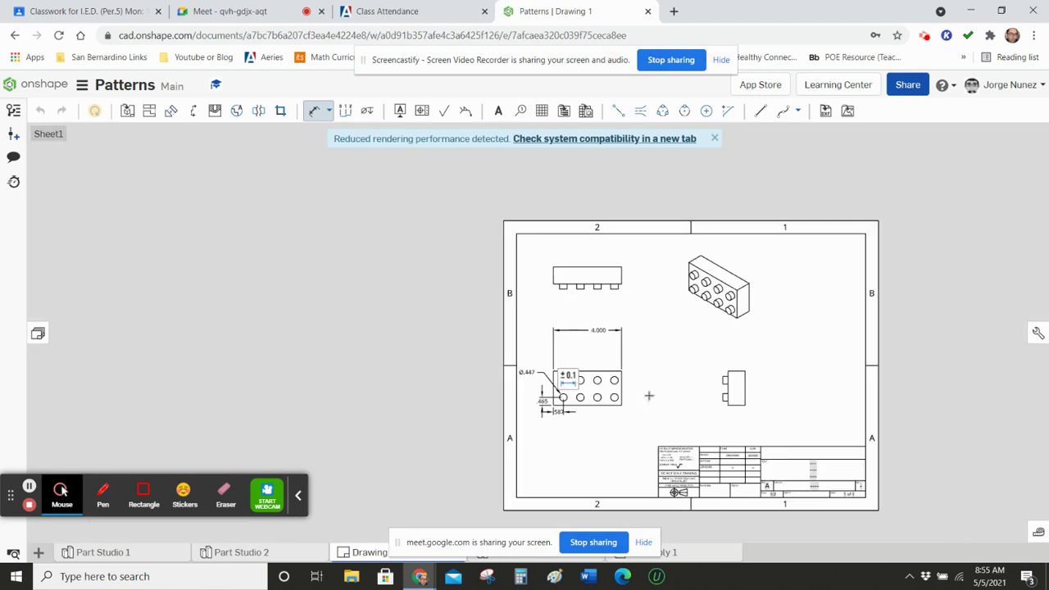
scroll(590, 371, "up", 3)
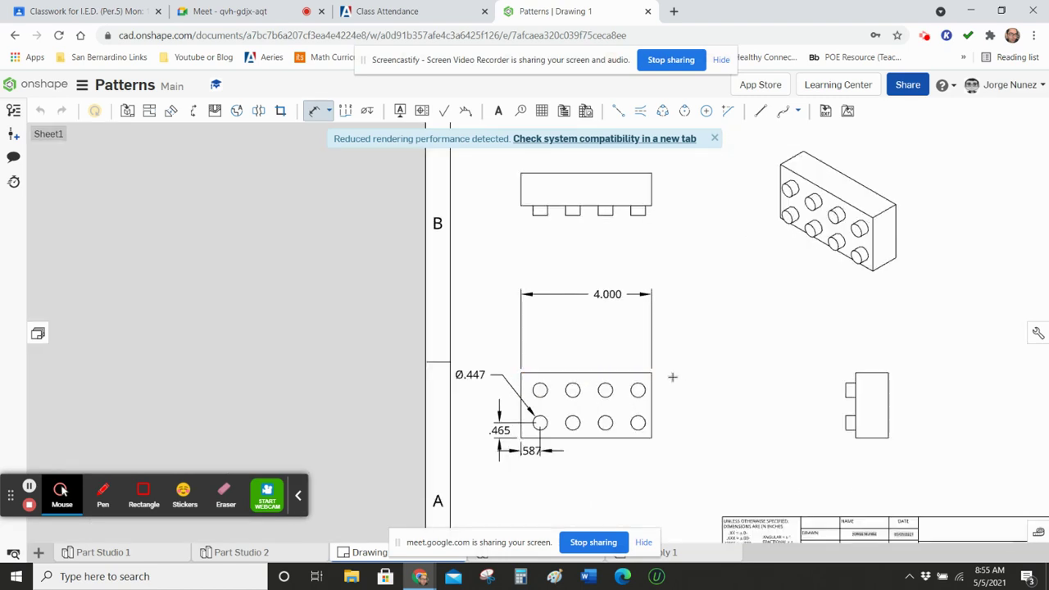
left_click(539, 423)
left_click(540, 423)
left_click(627, 373)
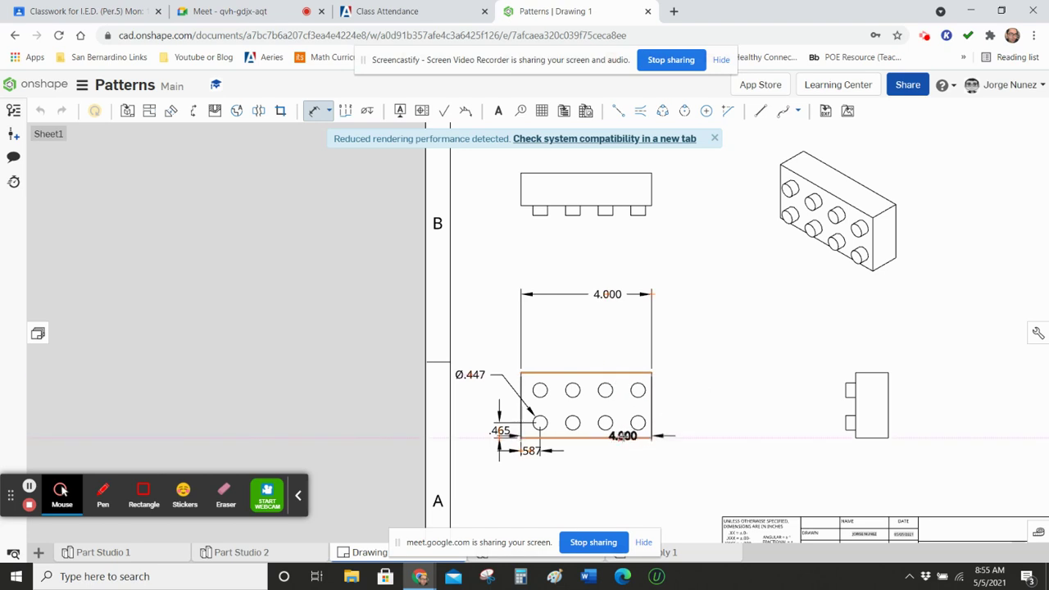
left_click(622, 437)
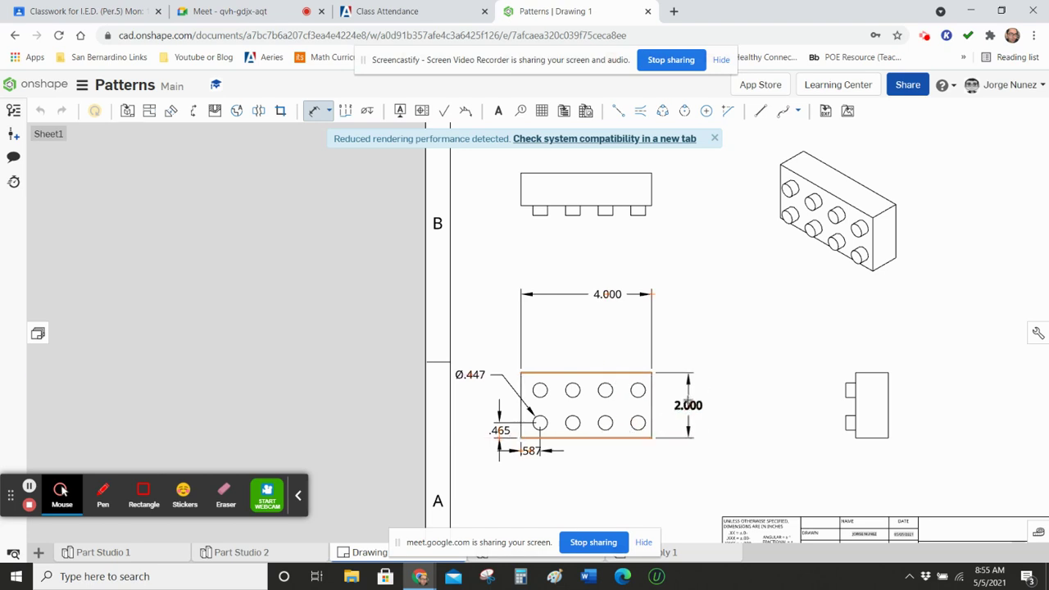
left_click(689, 405)
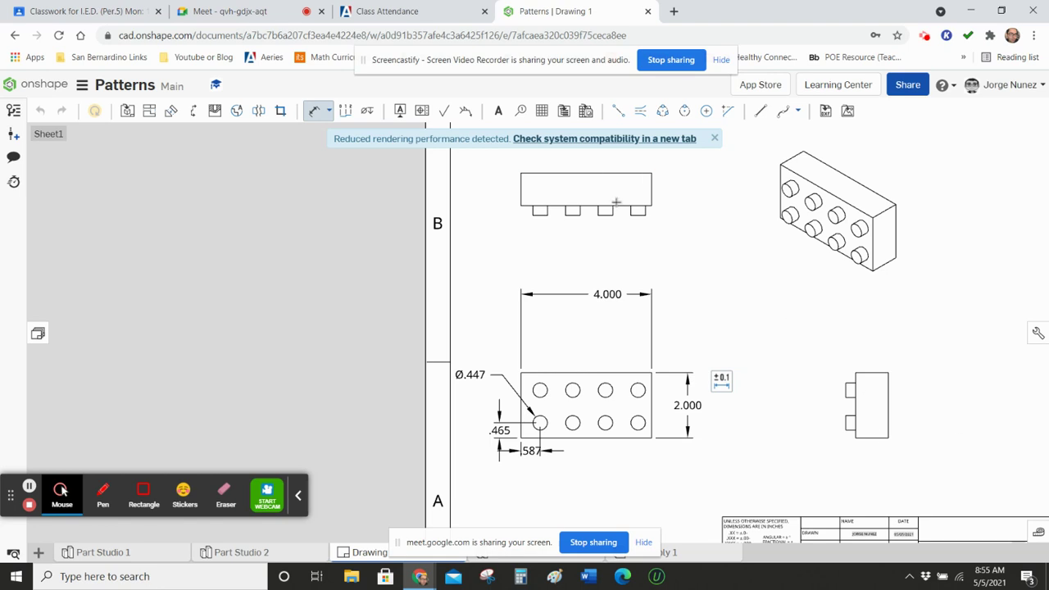
Dimension the block's thickness between its upper and lower edges in the top view, placing it right of the view.
left_click(611, 173)
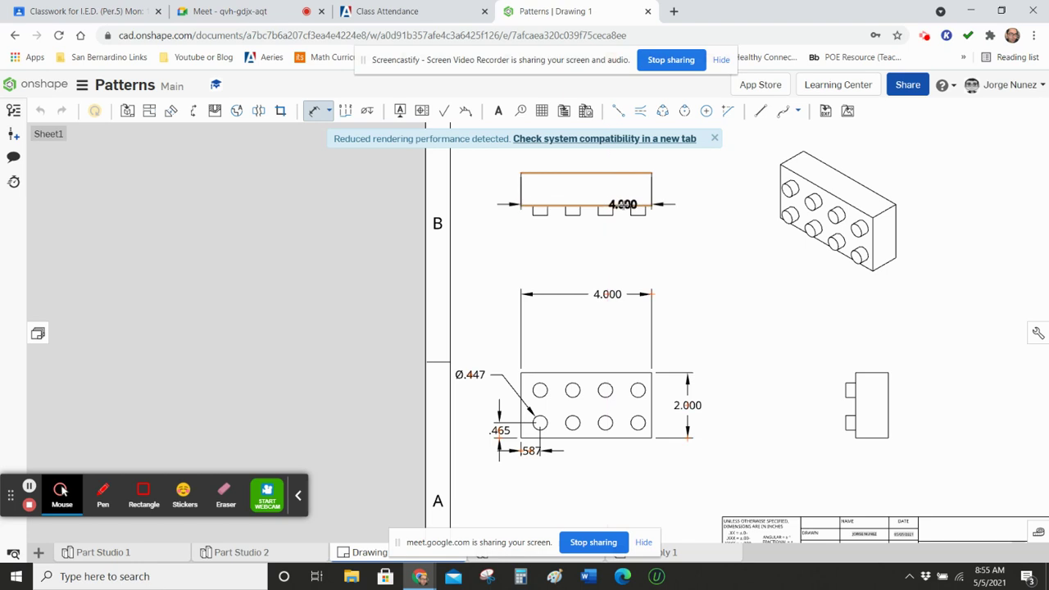
left_click(616, 205)
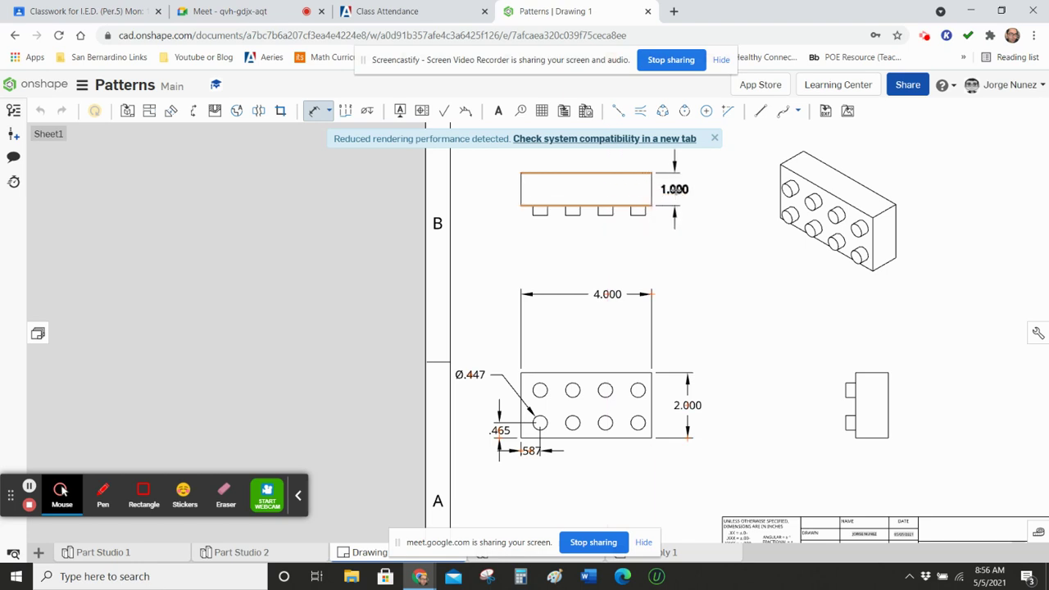
left_click(682, 189)
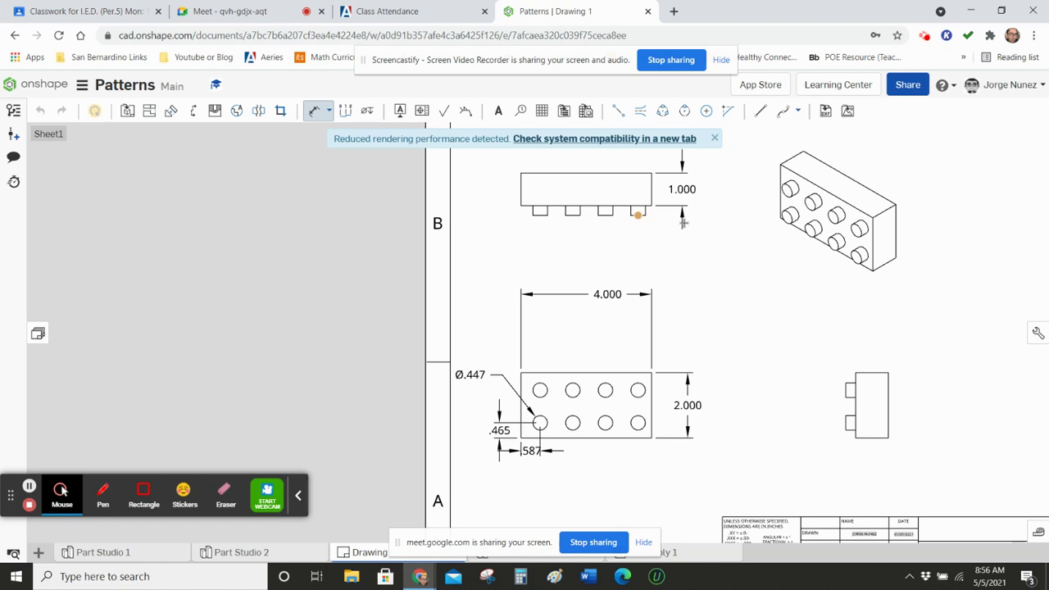
scroll(646, 211, "up", 5)
left_click(644, 211)
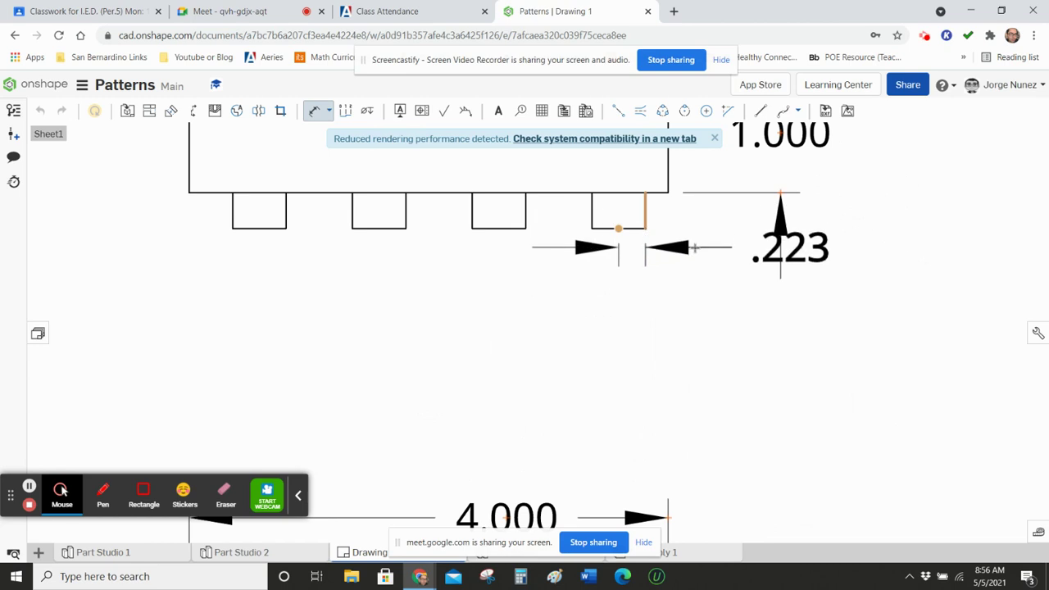
key("Escape")
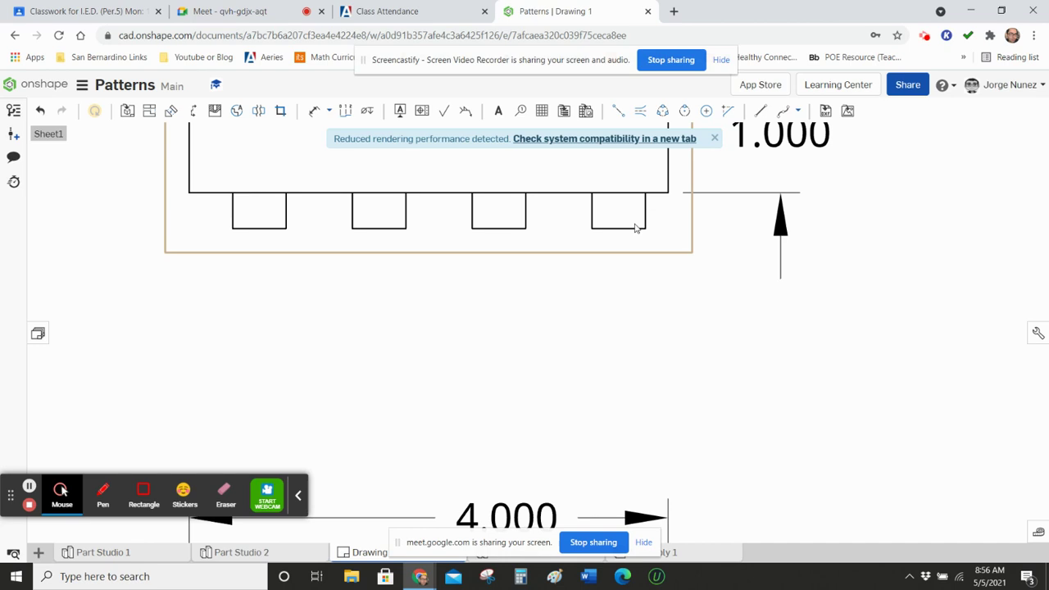
Dimension the height of the rightmost stud in the top view from its side edge, placing it just right of the block.
left_click(314, 110)
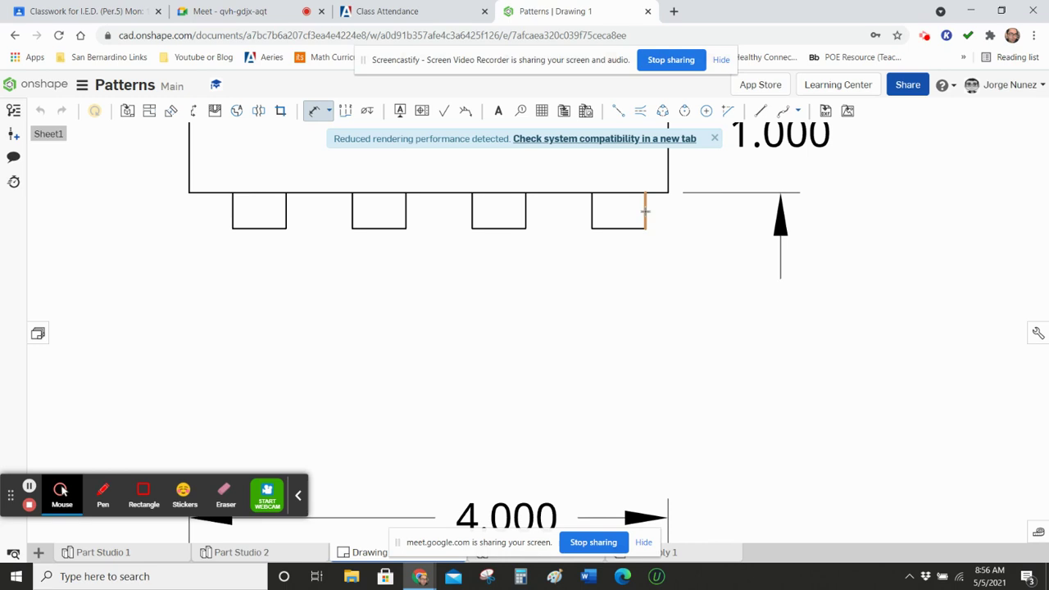
left_click(645, 211)
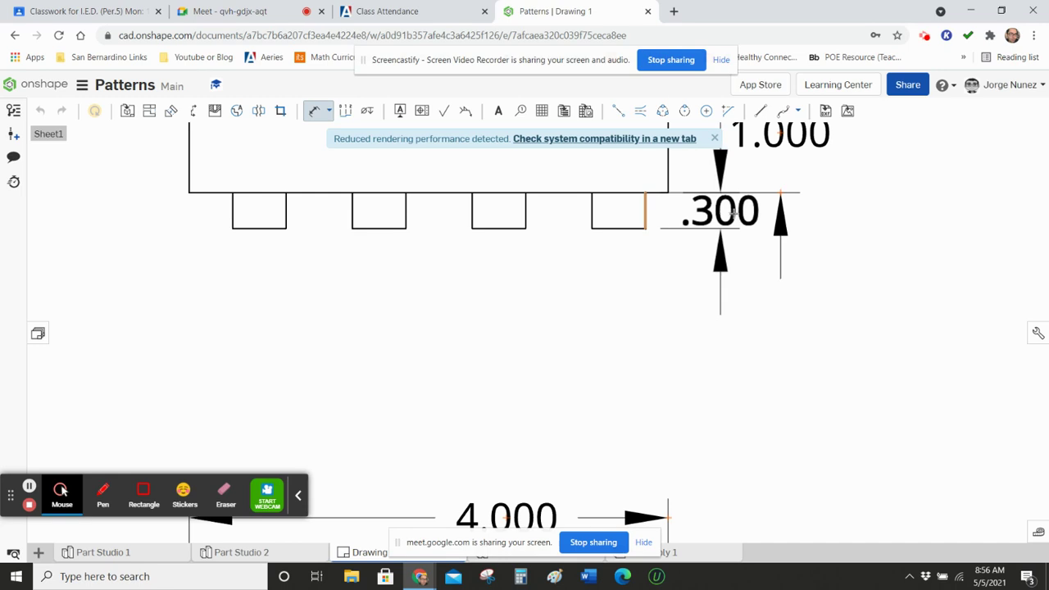
left_click(730, 215)
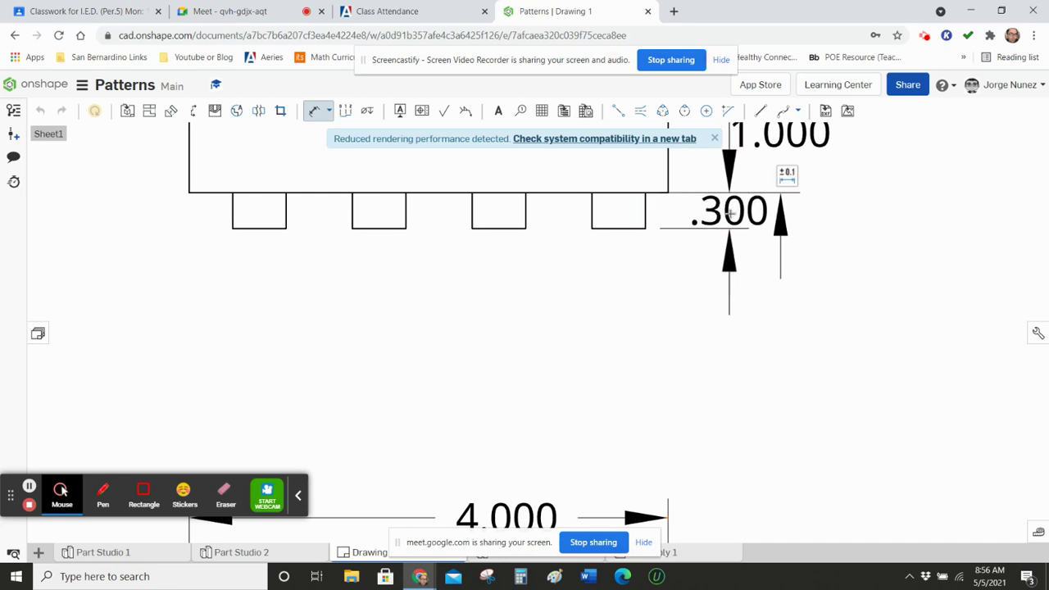
scroll(796, 286, "down", 3)
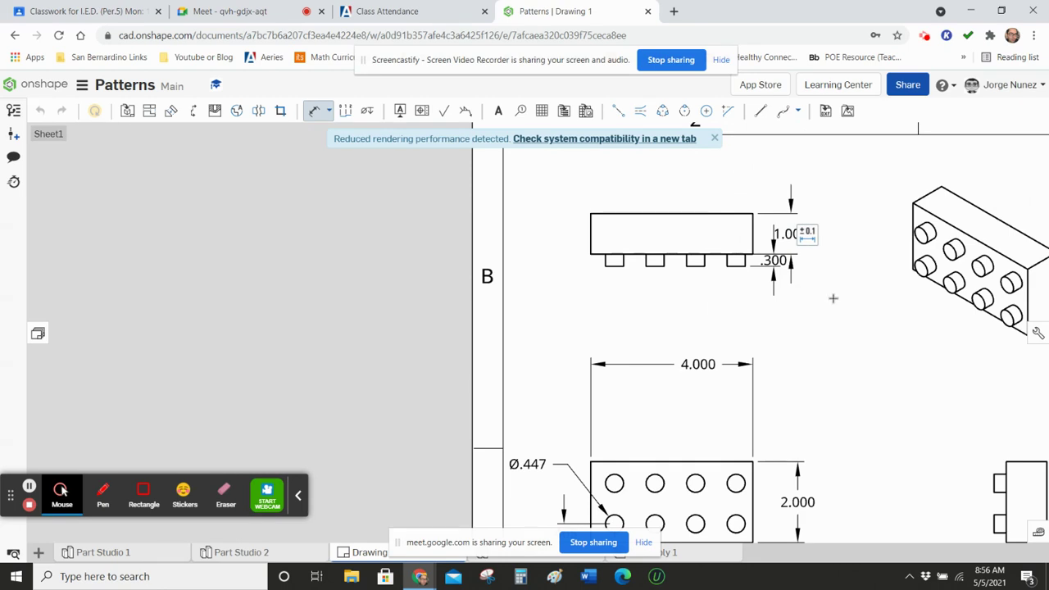
left_click(794, 308)
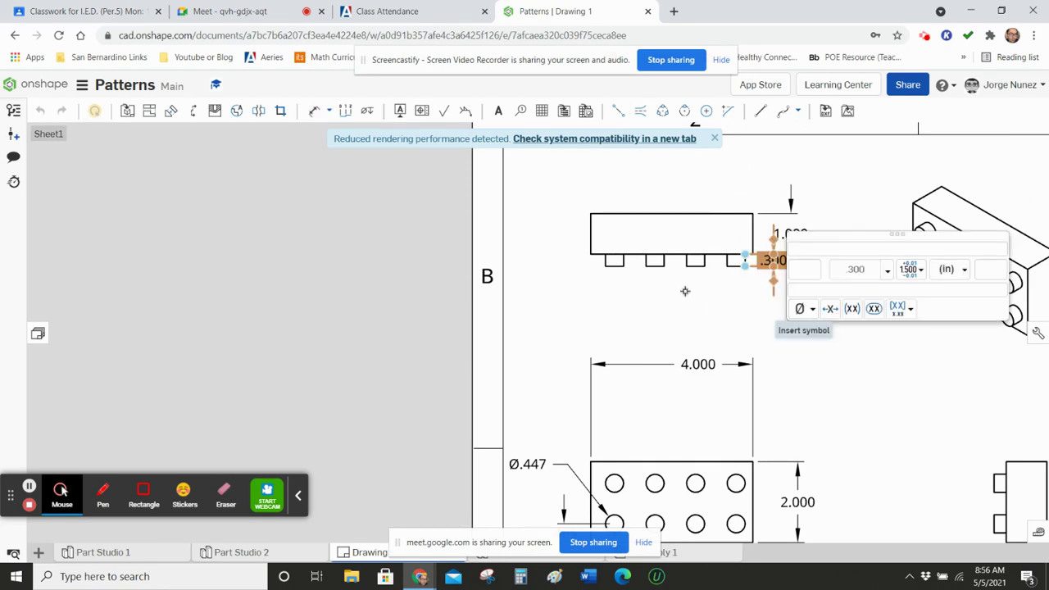
left_click(944, 298)
Dimension the horizontal gap between the block's lower-right corner and the rightmost stud's outer corner, placing it below the top view.
key("d")
scroll(869, 385, "down", 3)
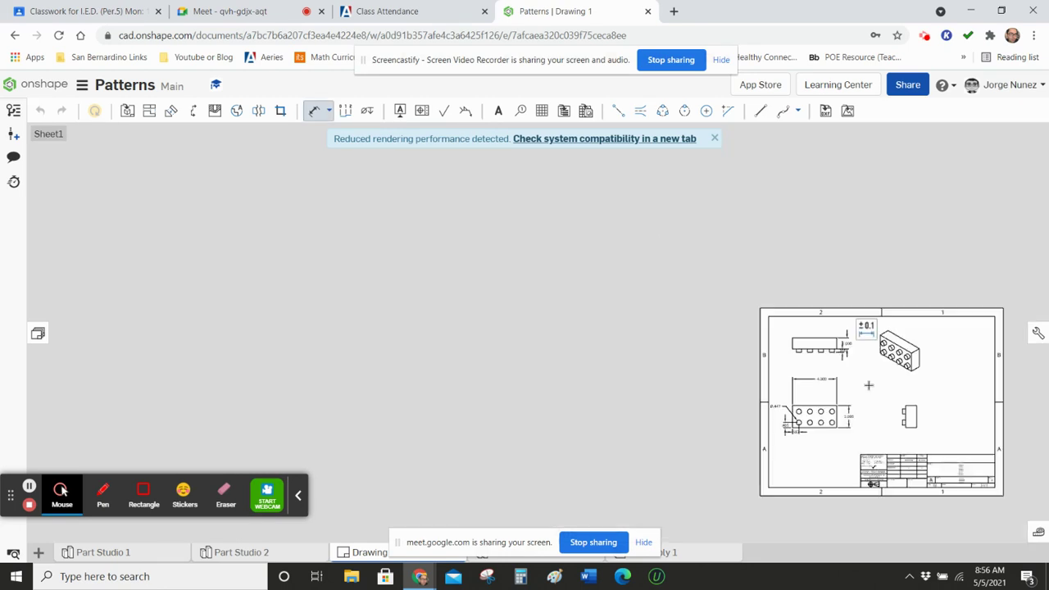
scroll(843, 385, "up", 3)
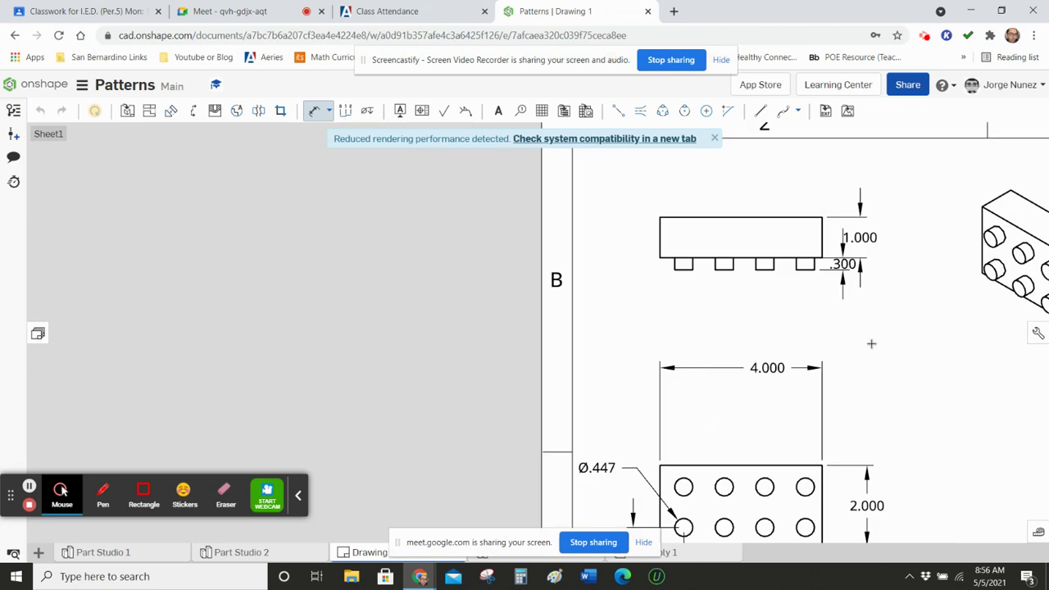
mouse_move(871, 345)
middle_mouse_down()
mouse_move(894, 398)
mouse_move(673, 362)
mouse_move(558, 360)
mouse_move(604, 347)
middle_mouse_up()
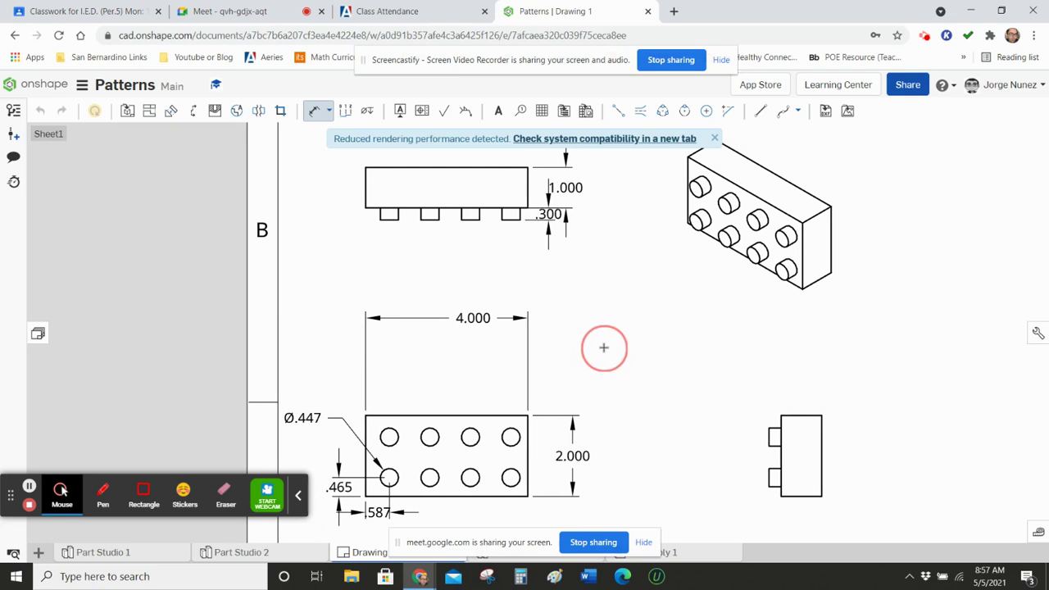
left_click(528, 210)
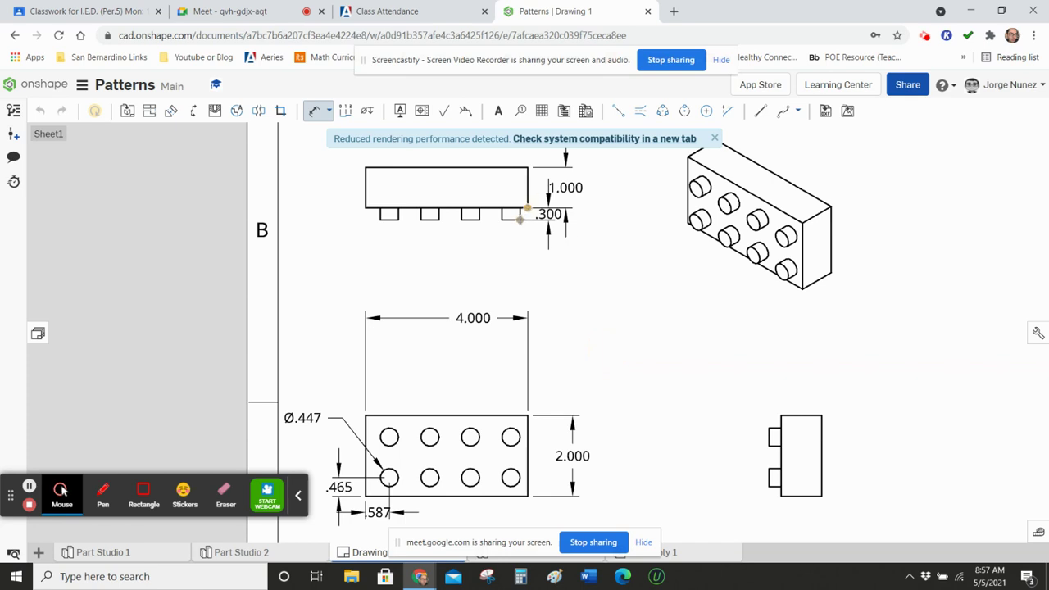
left_click(520, 220)
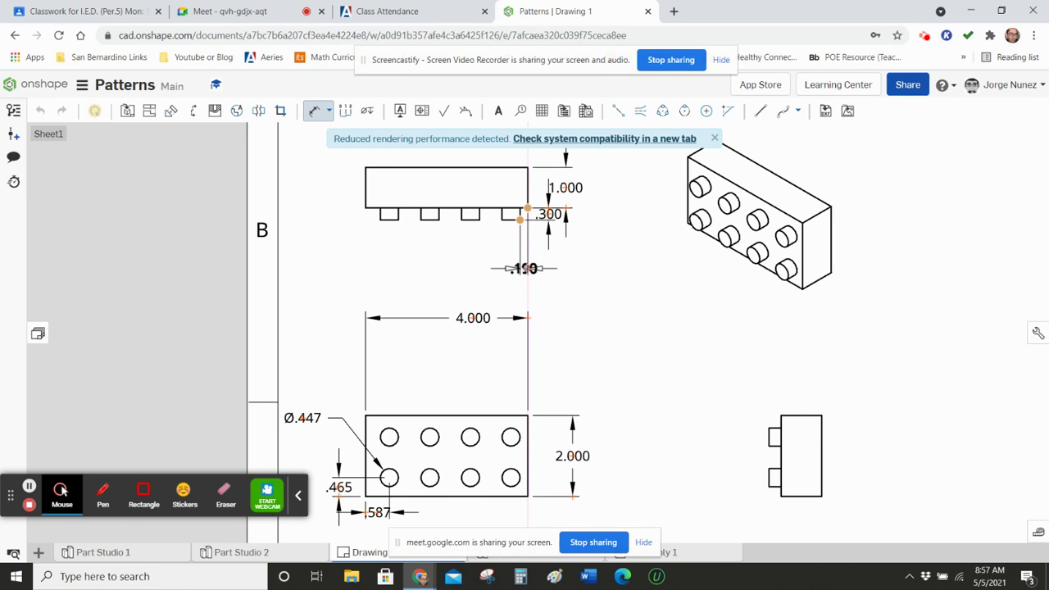
left_click(577, 268)
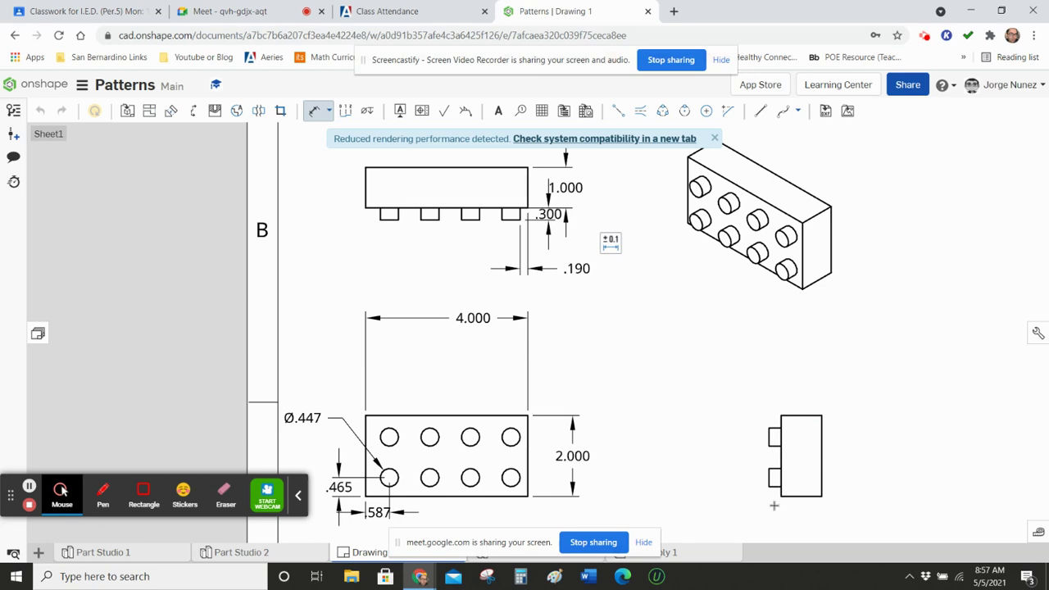
Leave the Dimension tool and display the isometric view as shaded.
scroll(733, 456, "down", 3)
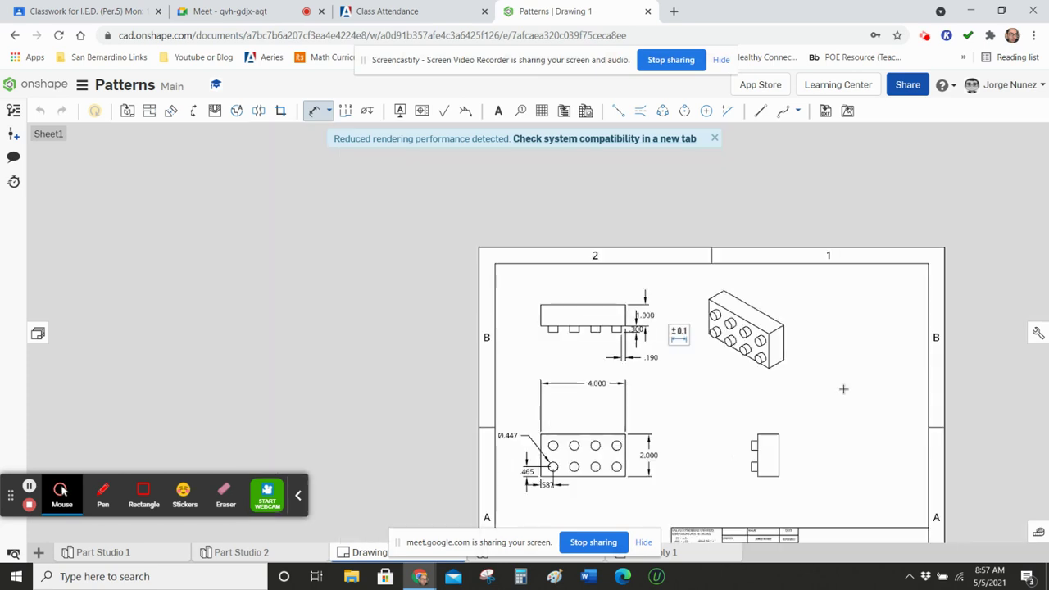
middle_click_drag(812, 389, 571, 295)
scroll(571, 295, "up", 2)
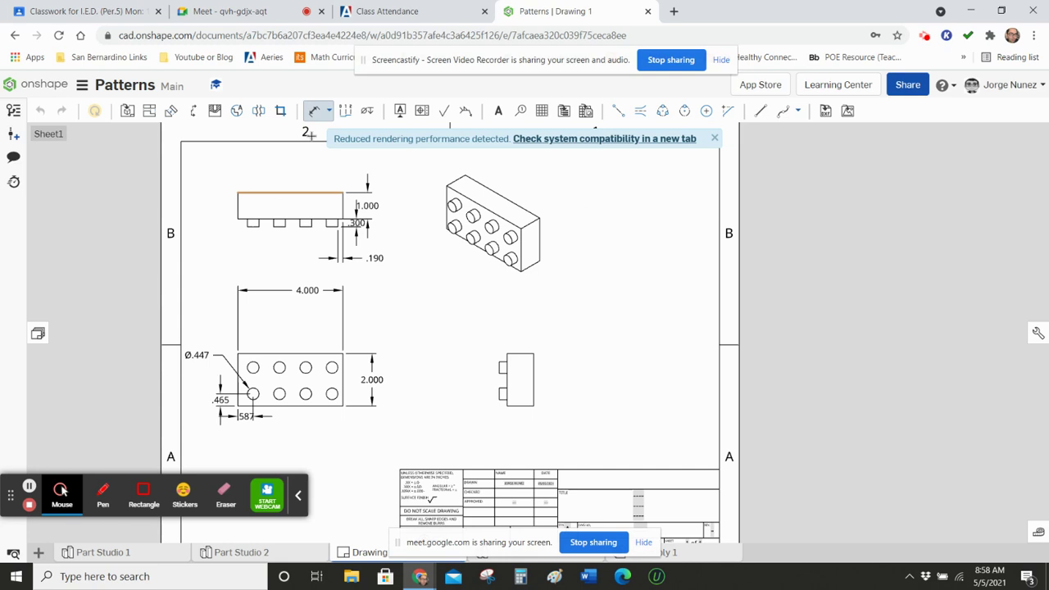
left_click(492, 224)
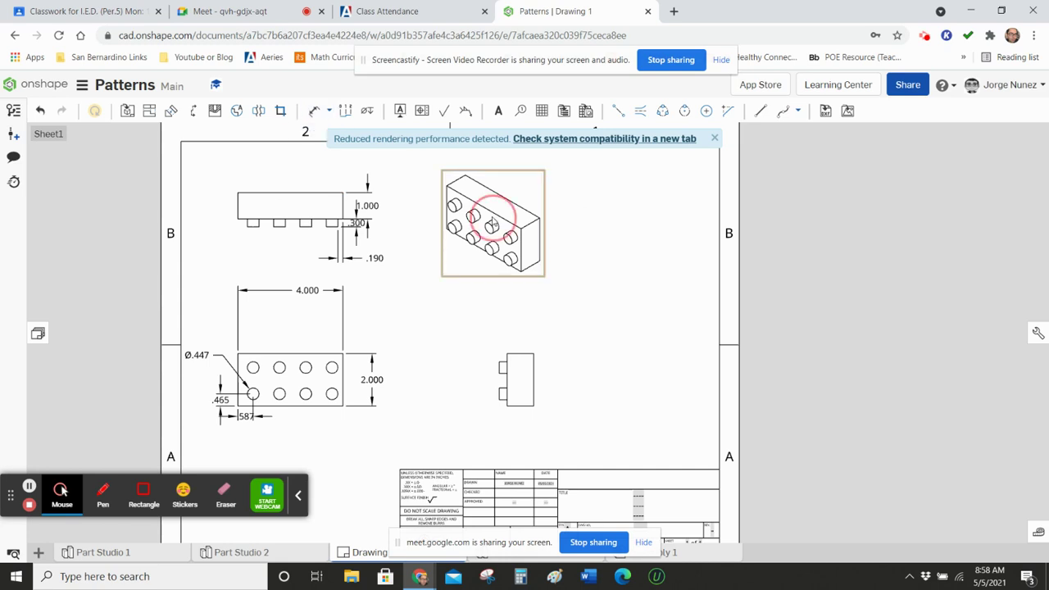
right_click(492, 222)
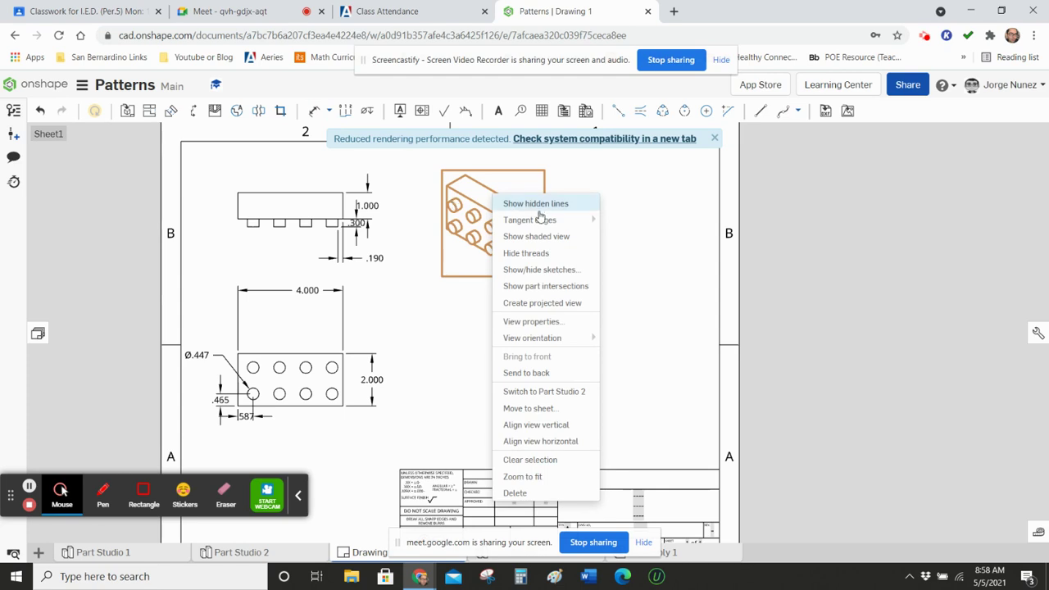
mouse_move(539, 220)
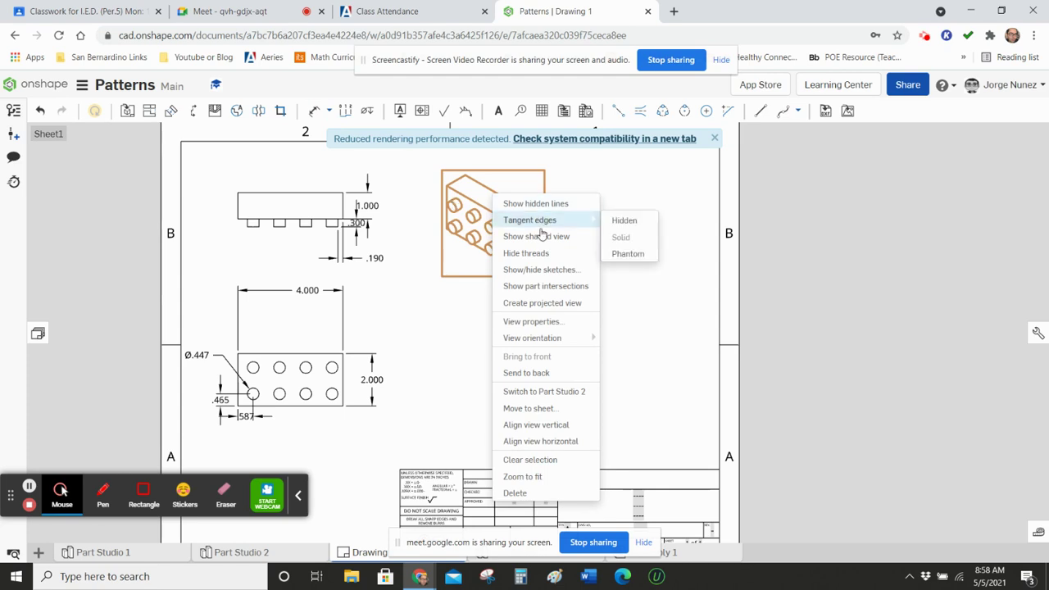
left_click(538, 237)
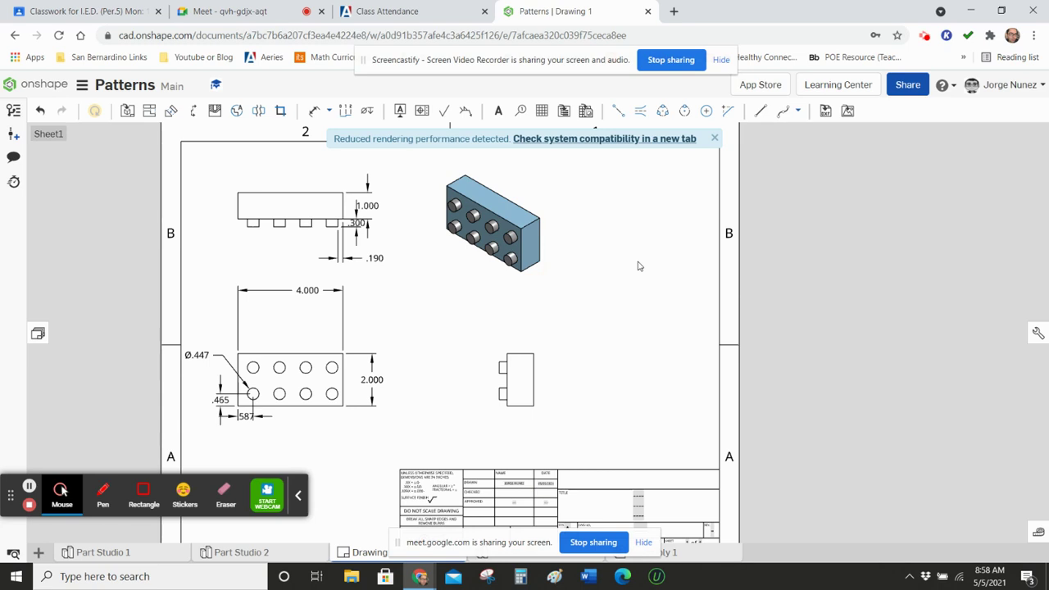
Display the top, front and side views as shaded.
right_click(283, 206)
left_click(344, 222)
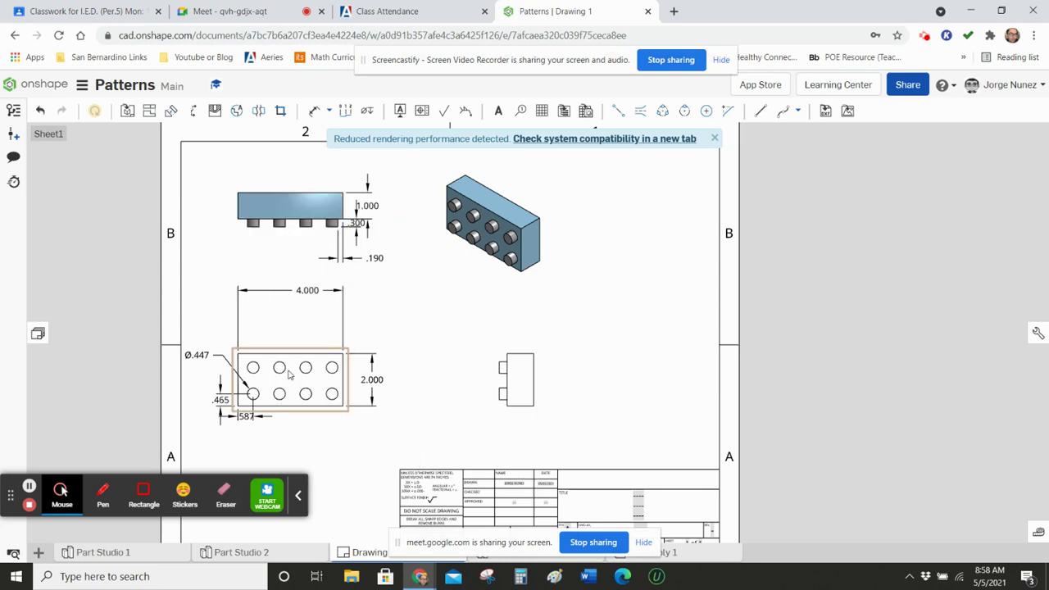
right_click(289, 374)
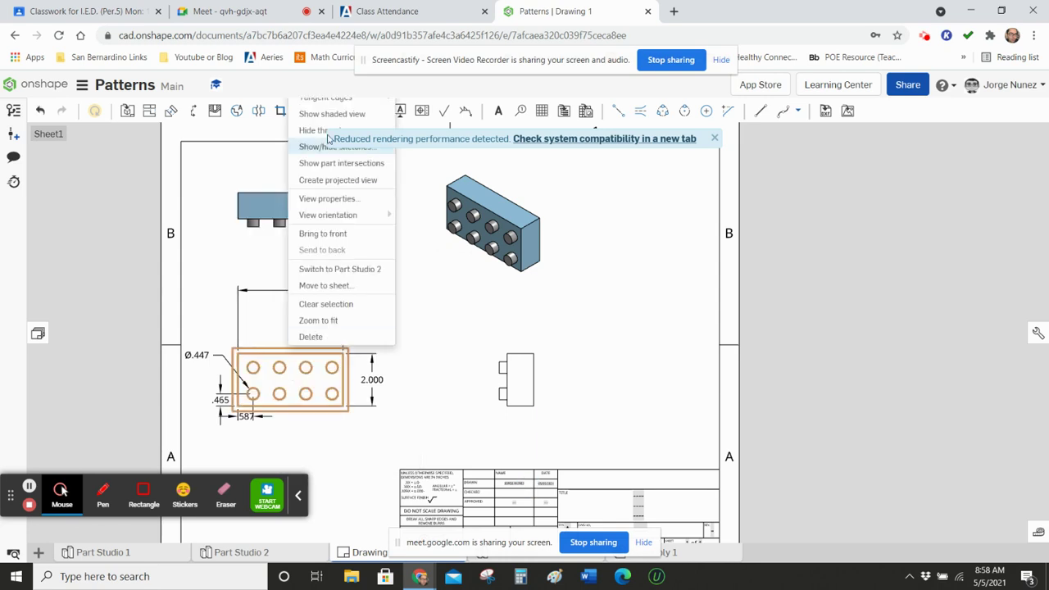
left_click(310, 113)
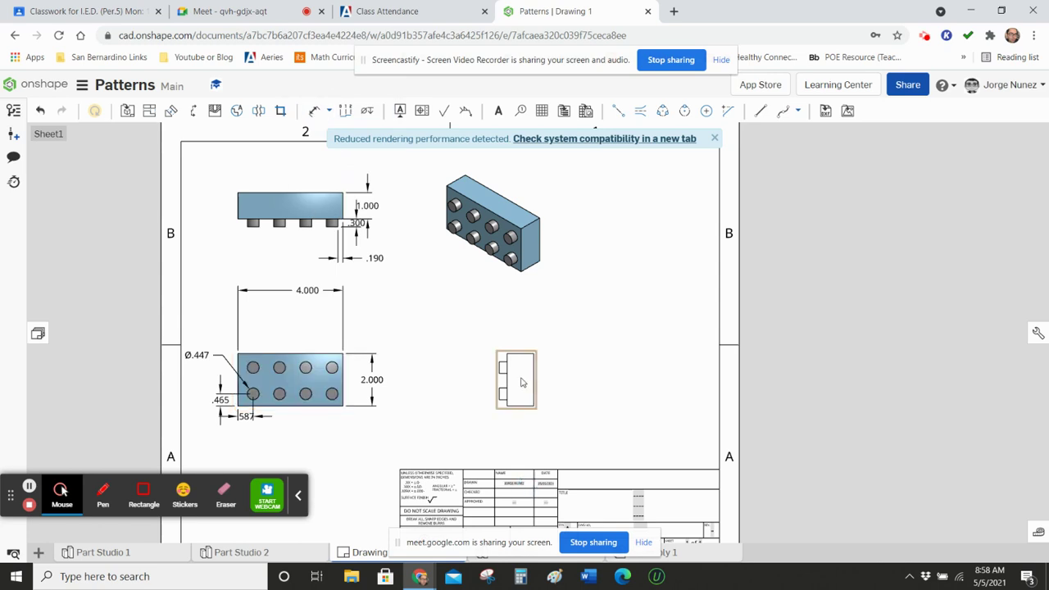
right_click(521, 382)
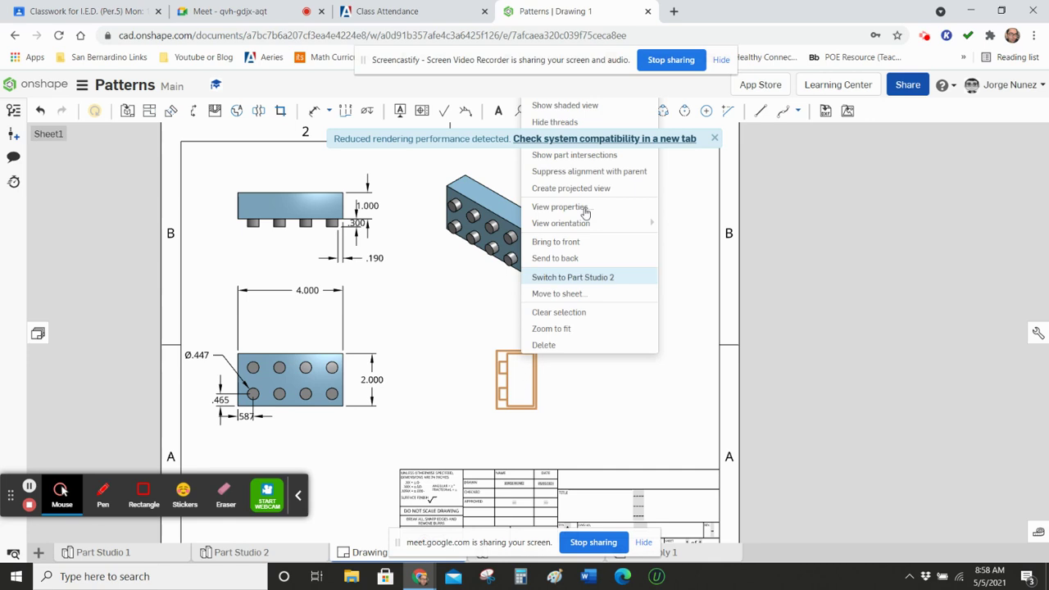
left_click(564, 105)
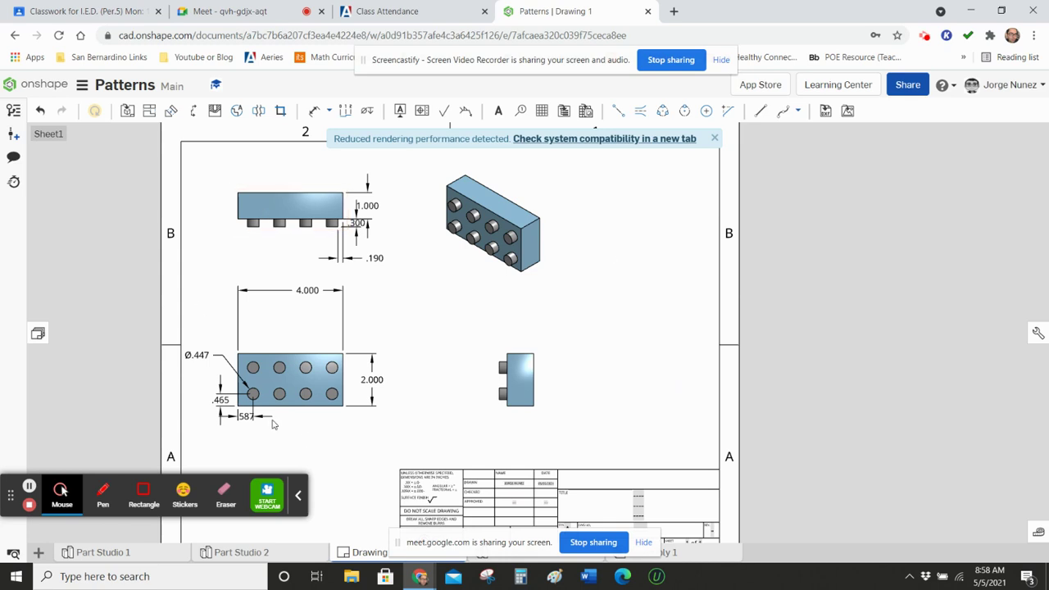
left_click_drag(665, 298, 686, 317)
left_click(243, 11)
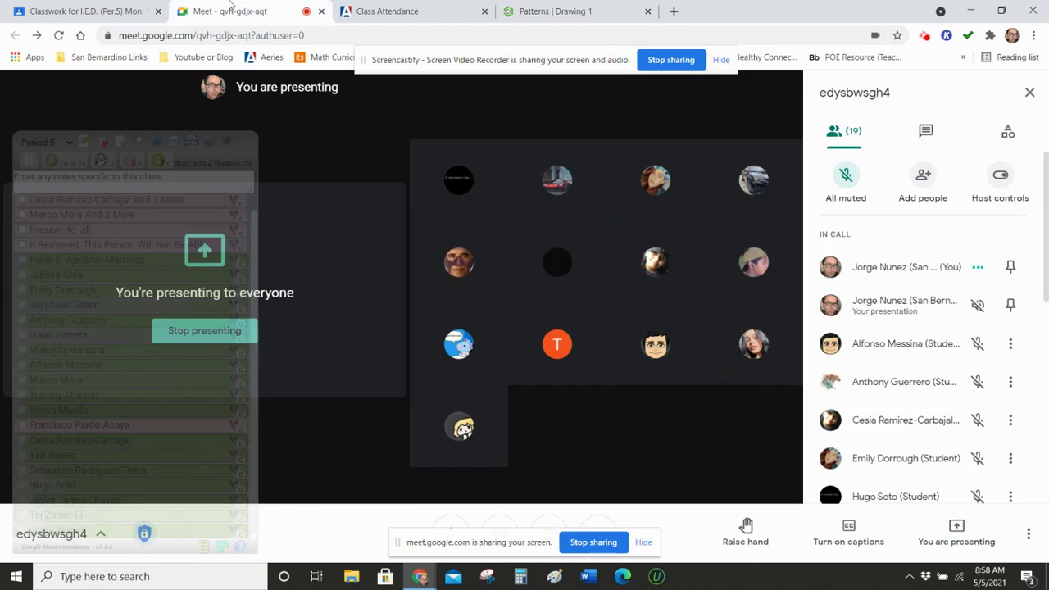
left_click(243, 136)
left_click(409, 11)
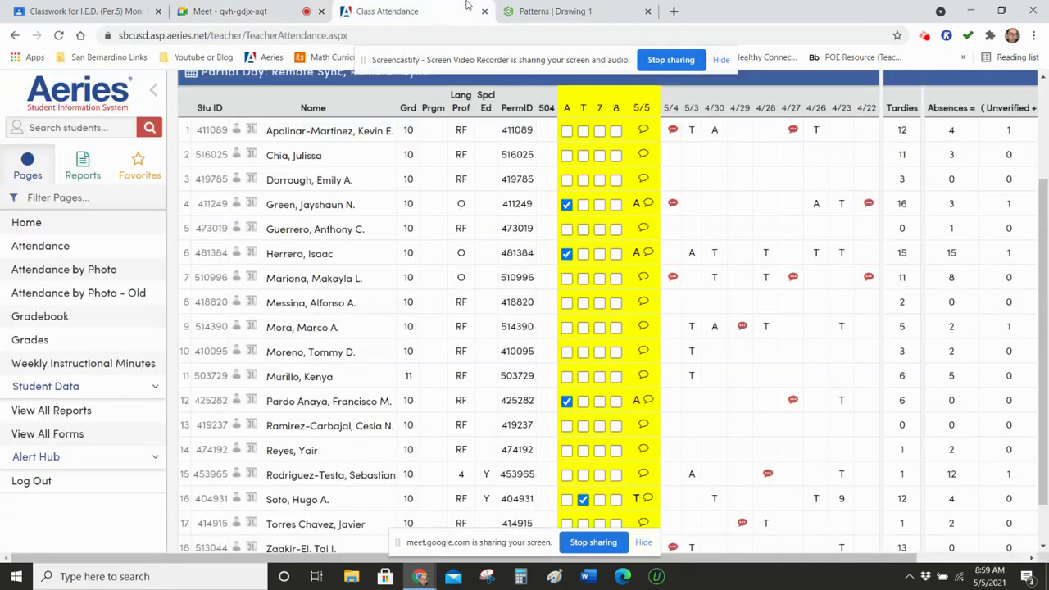
left_click(595, 8)
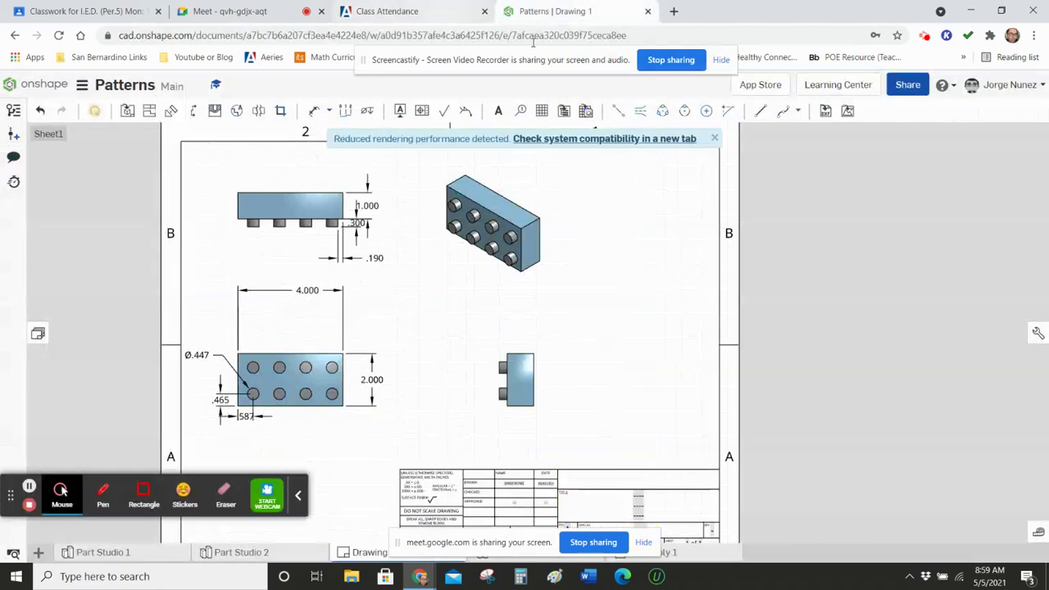